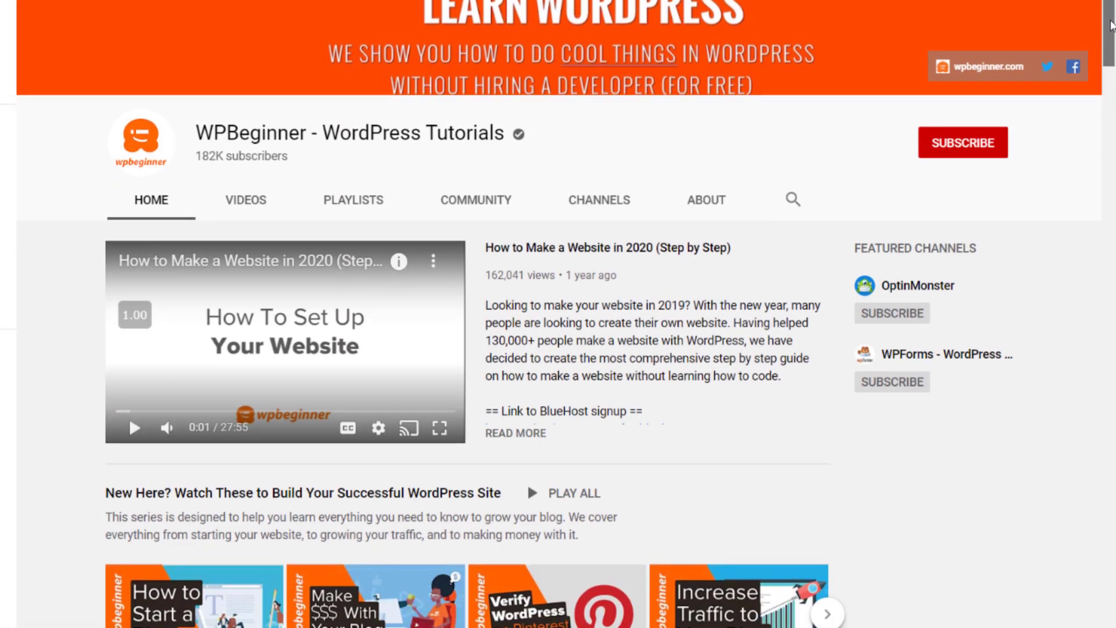
Transform the three opening paragraphs into a Columns block with Transform to > Columns
scroll(1111, 24, "down", 7)
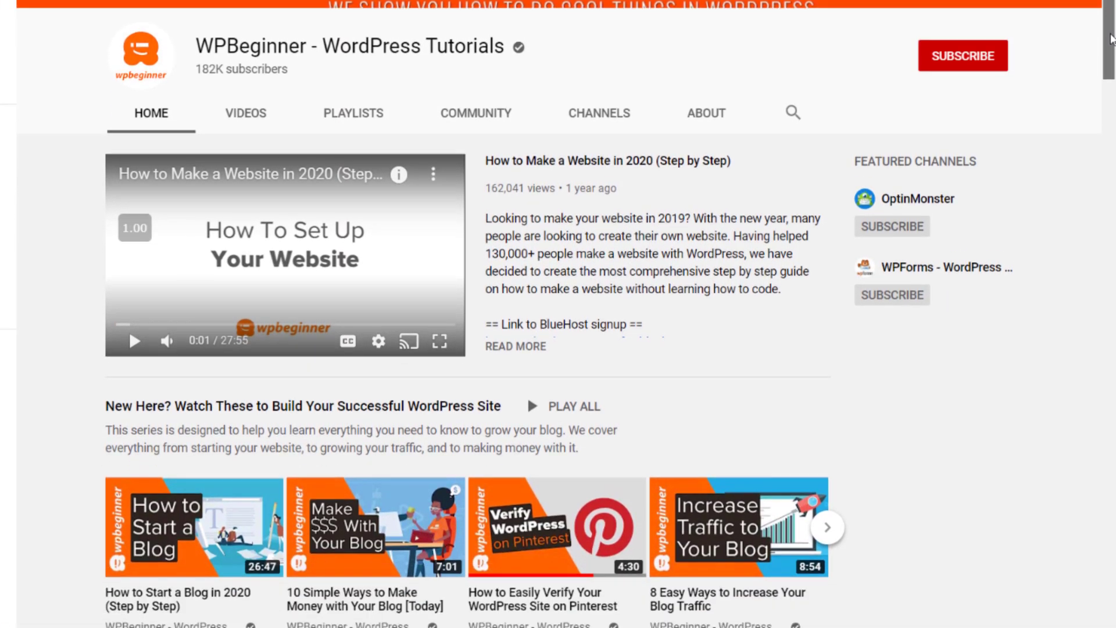
scroll(565, 318, "down", 3)
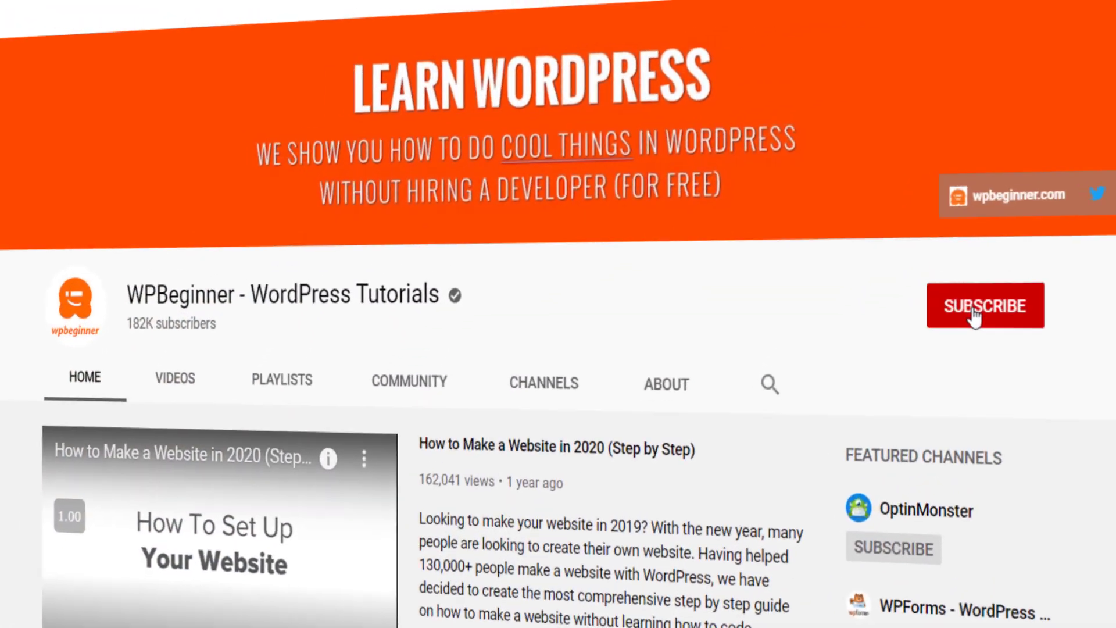
left_click(968, 232)
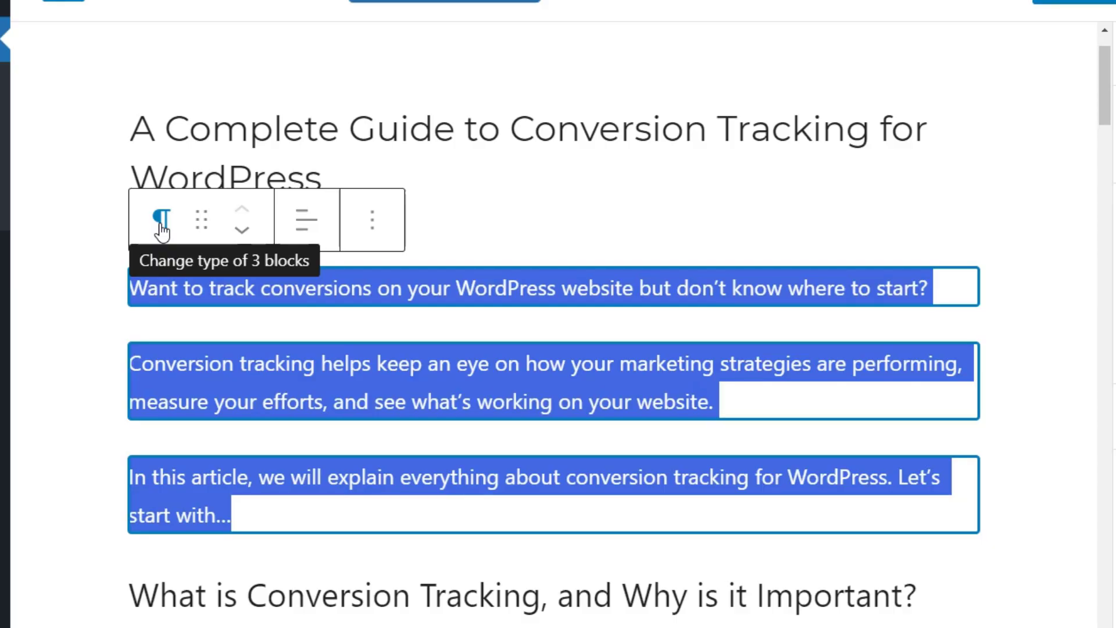
left_click(162, 220)
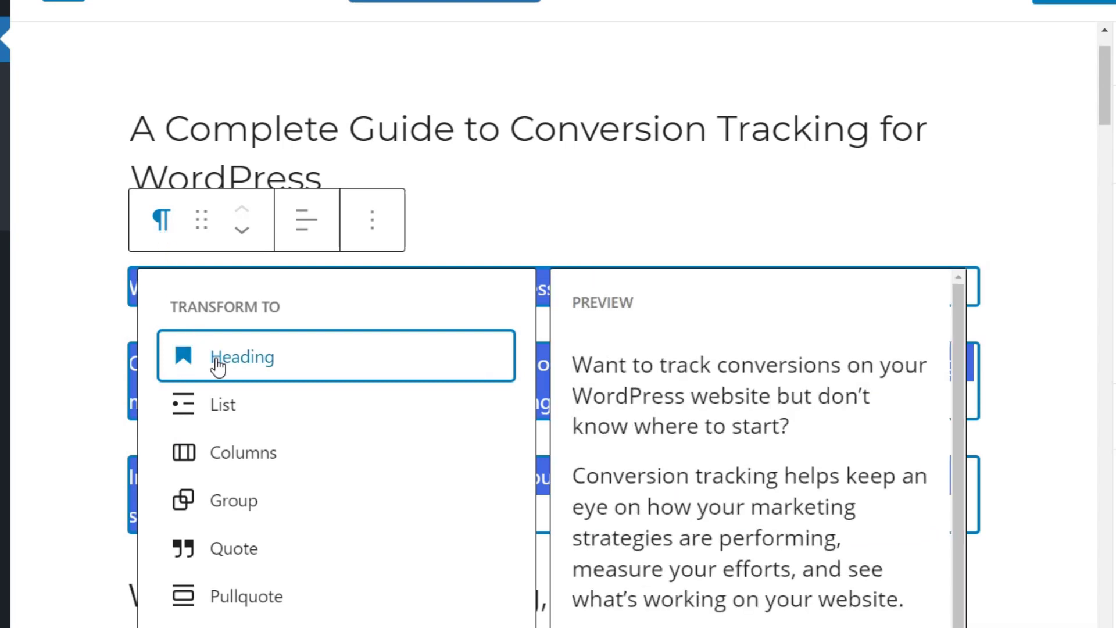
left_click(243, 454)
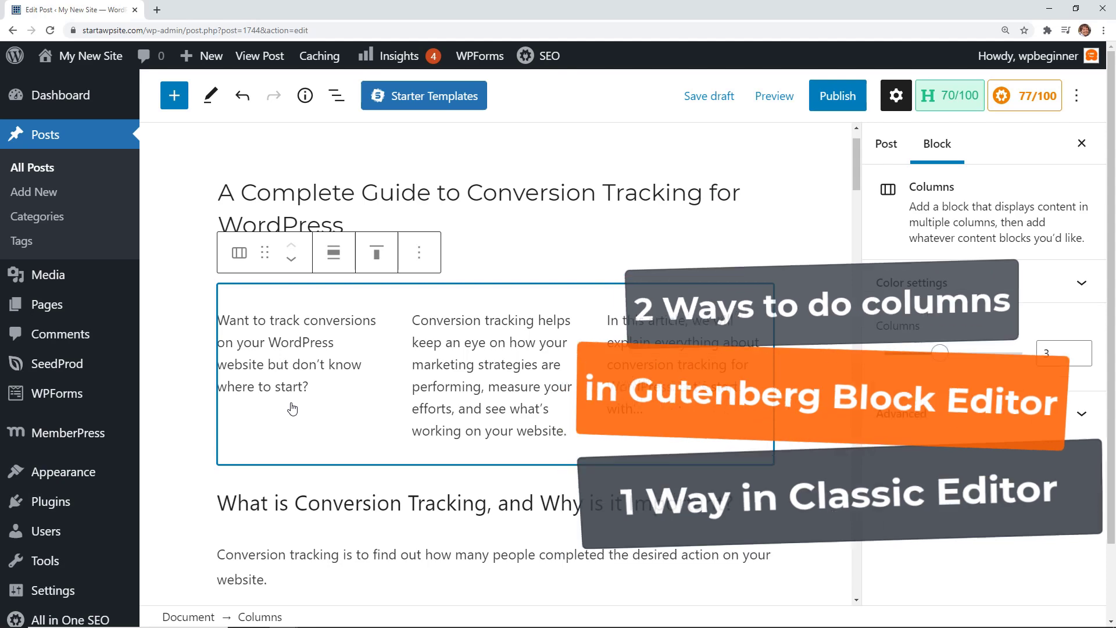
scroll(292, 409, "down", 2)
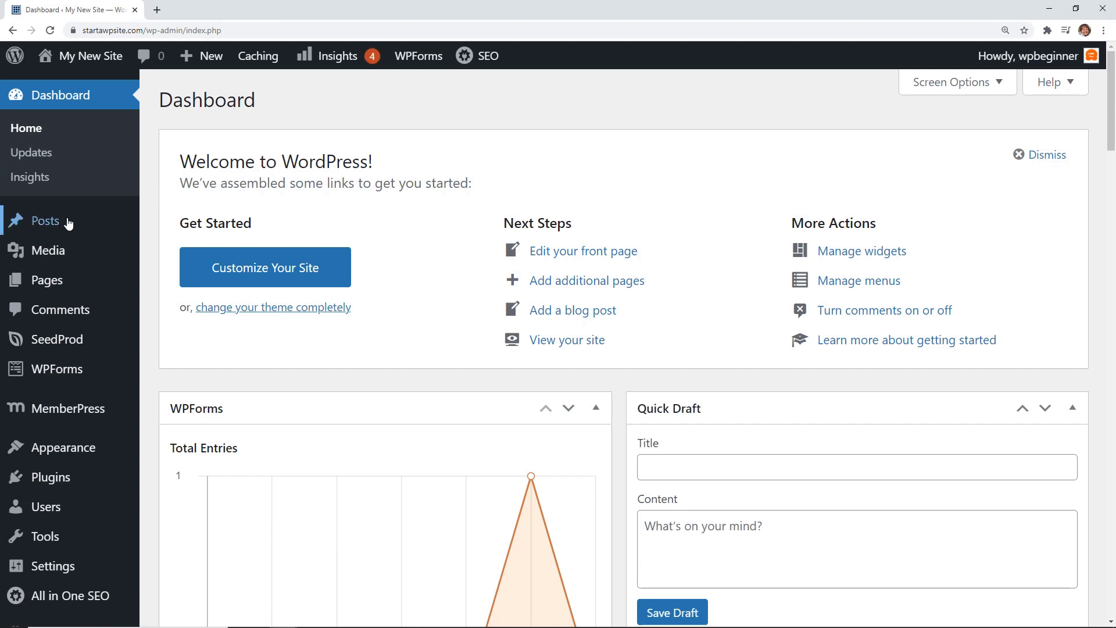
Open the conversion tracking guide for editing from All Posts
mouse_move(67, 221)
left_click(175, 226)
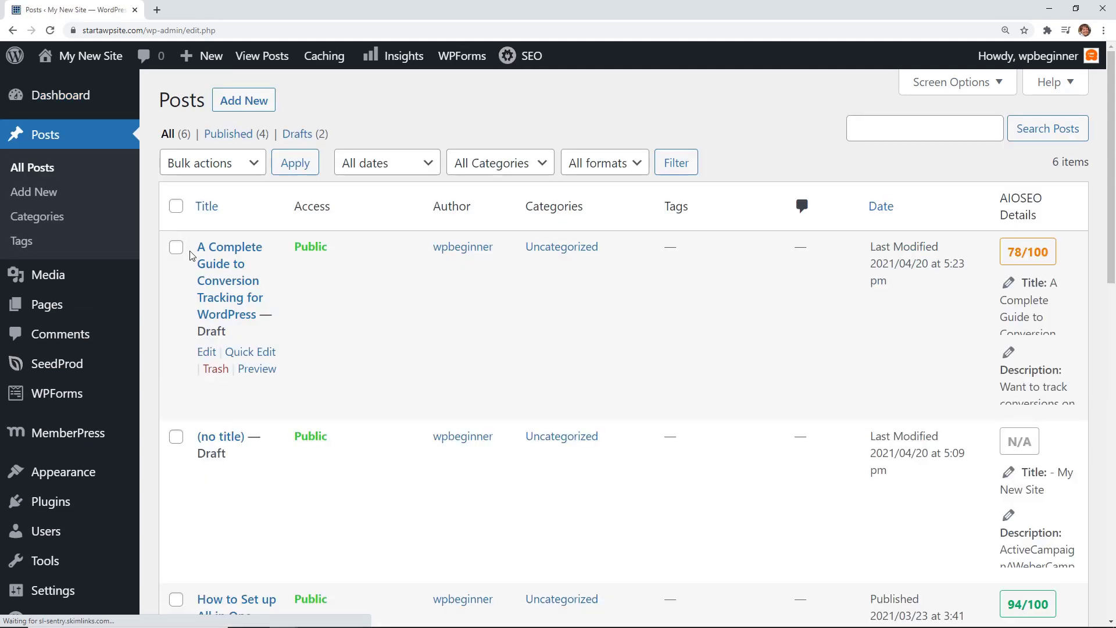
left_click(207, 353)
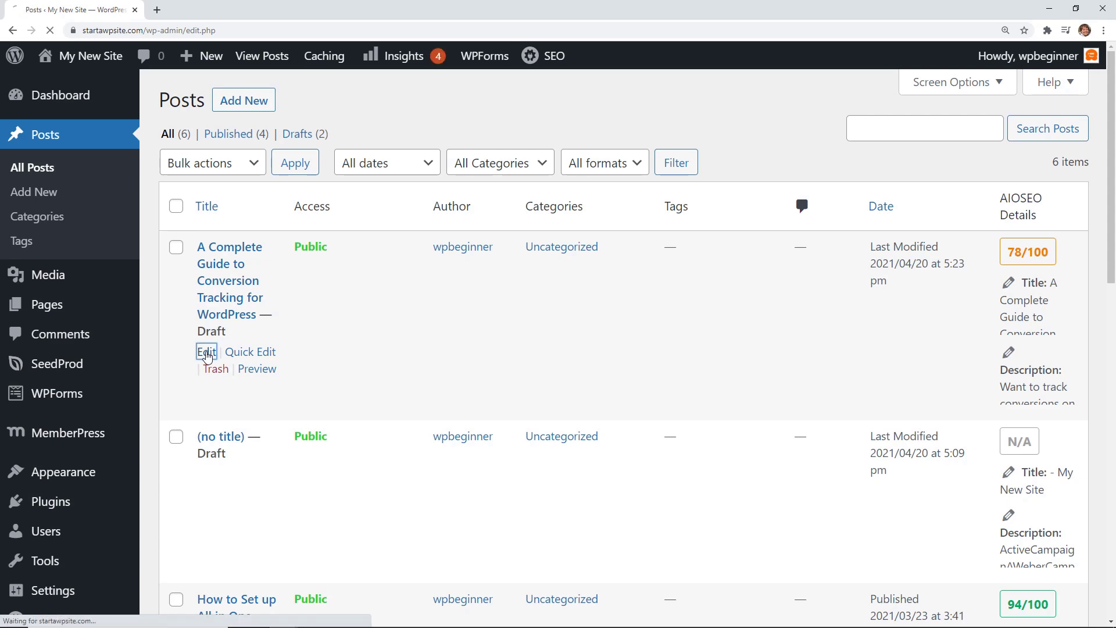
Add a new empty block directly below the Integrations heading
scroll(473, 343, "down", 15)
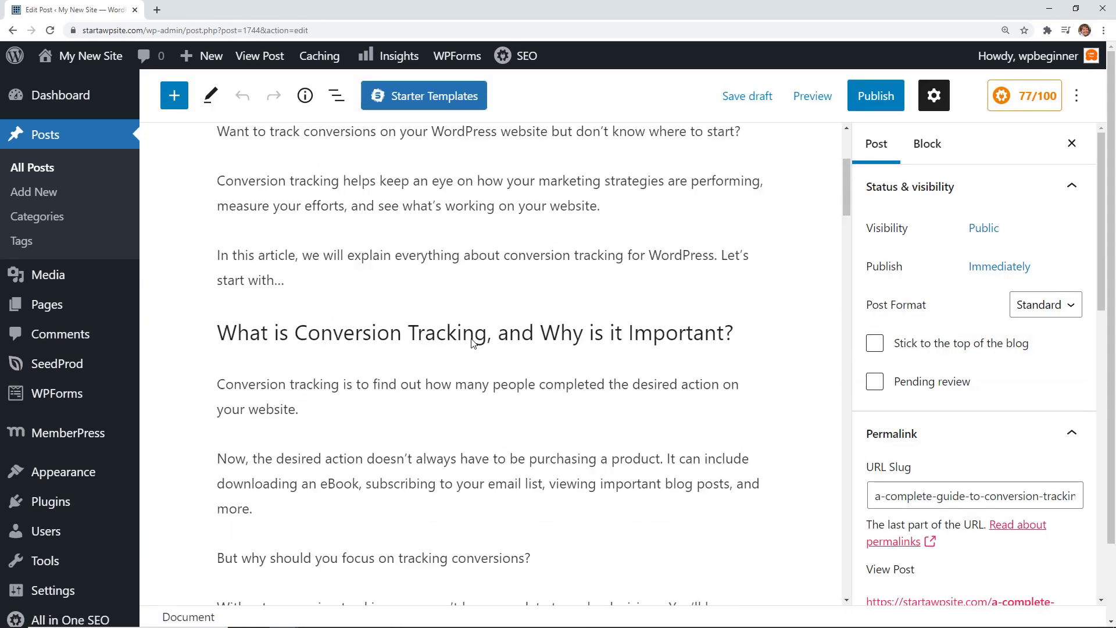
scroll(473, 343, "down", 16)
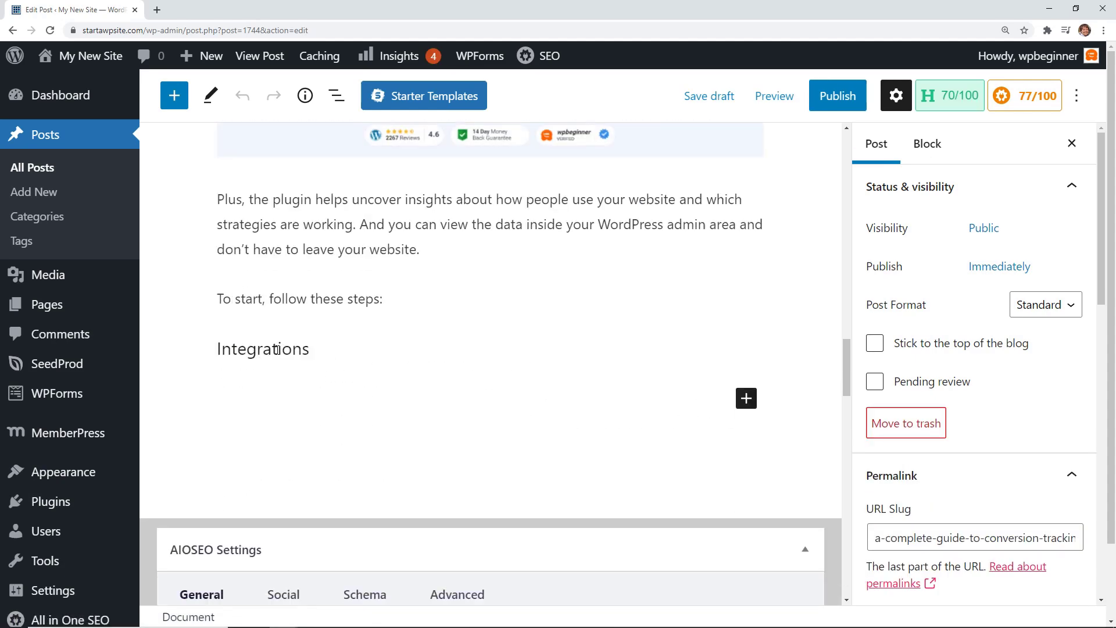
left_click(316, 348)
key("Return")
key("alt+Tab")
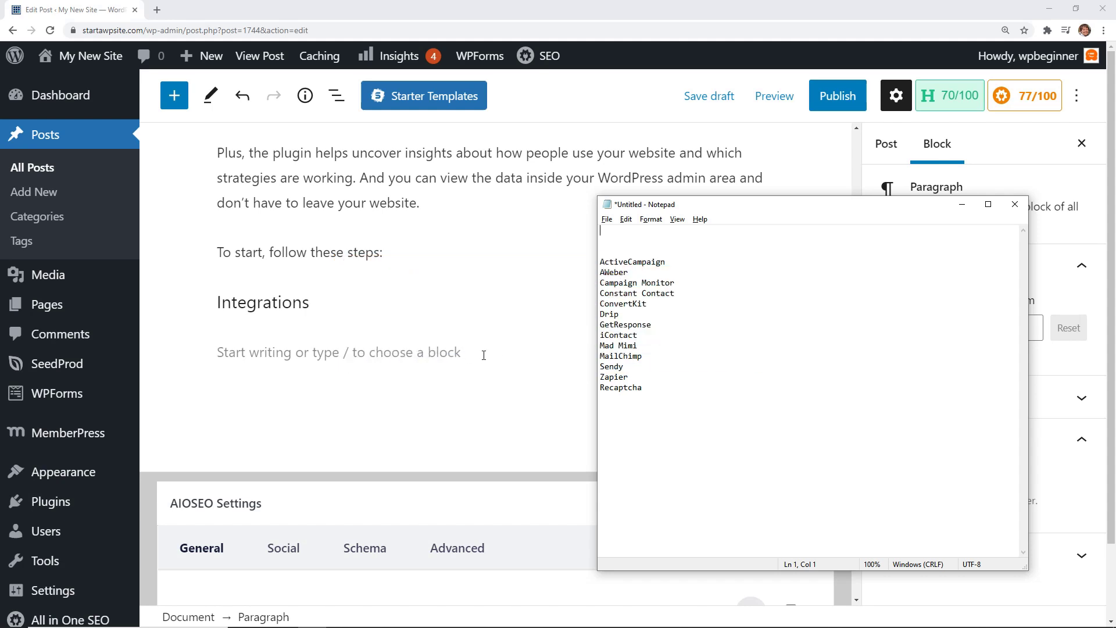
left_click(503, 347)
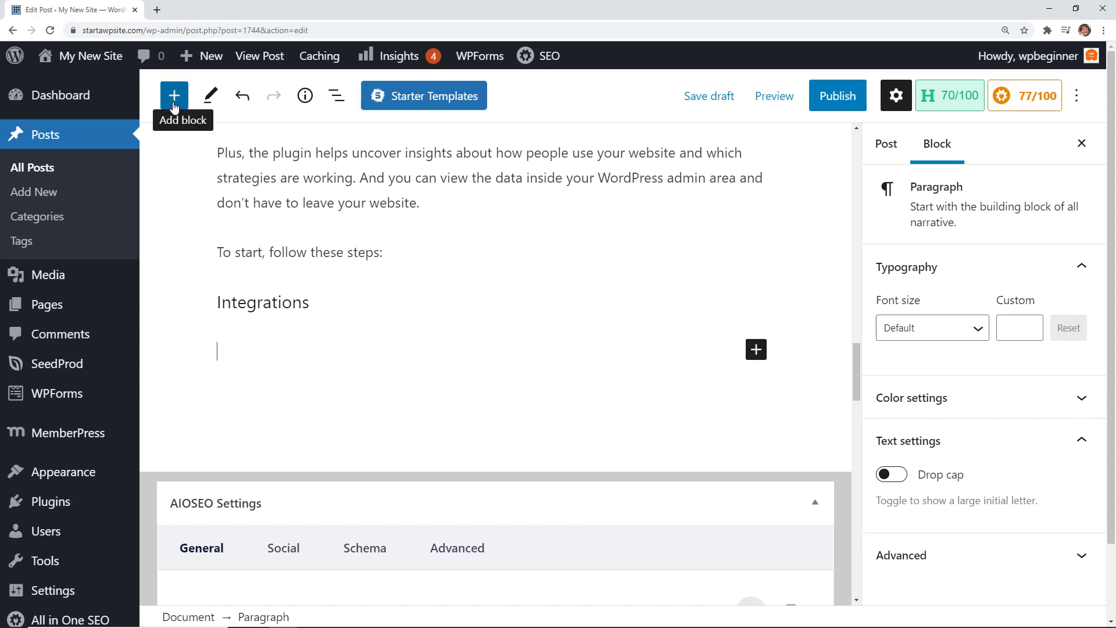
Insert a Columns block using the 50 / 50 two-column variation
left_click(756, 350)
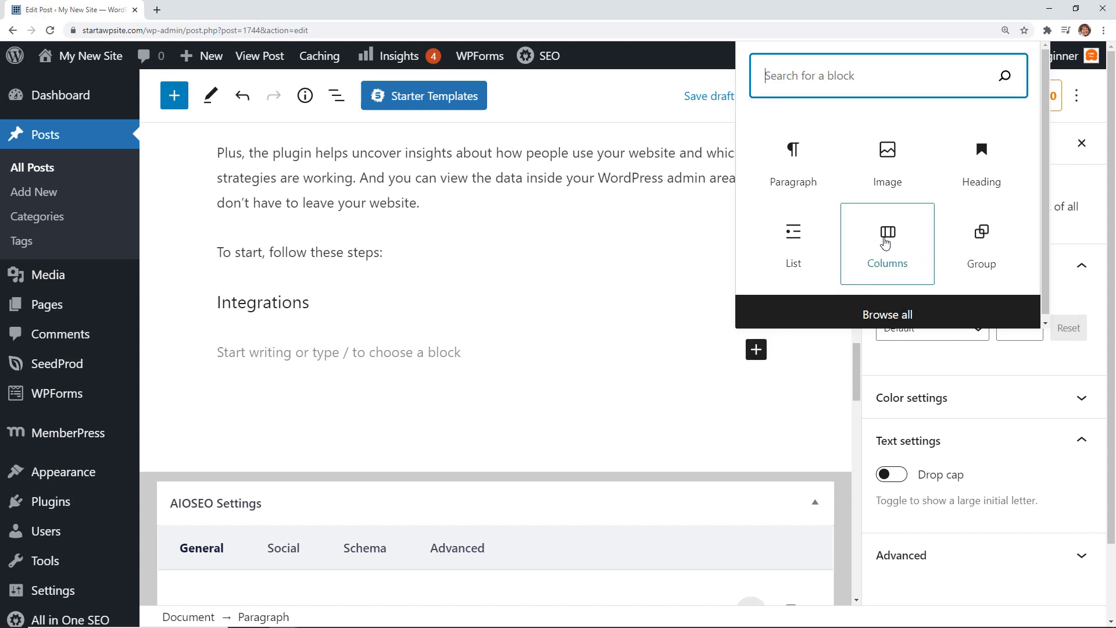
type("colu")
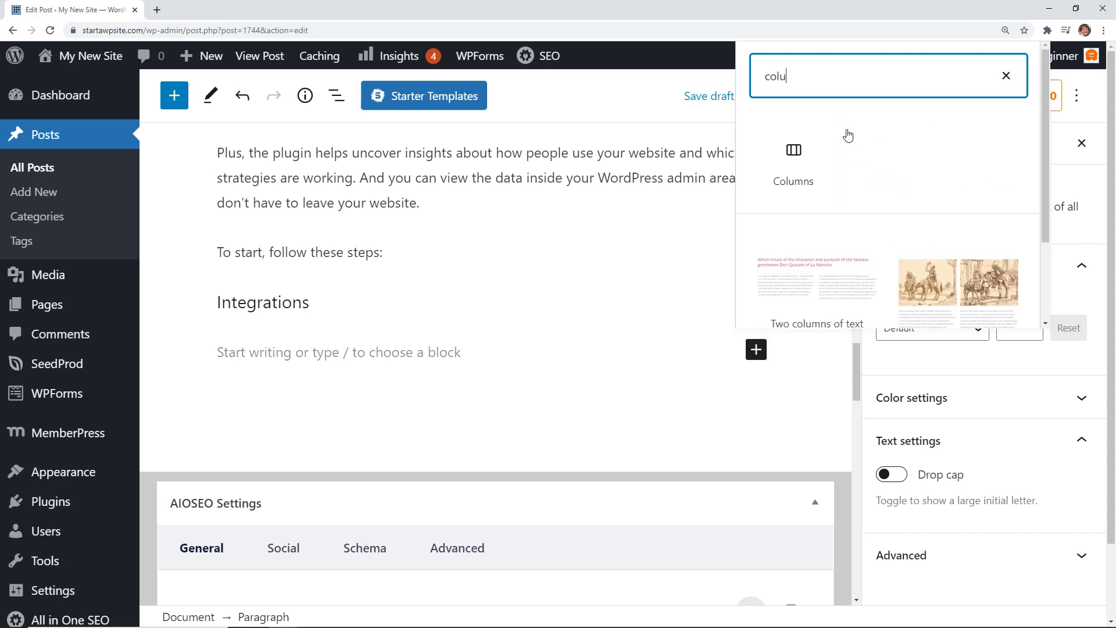
left_click(801, 166)
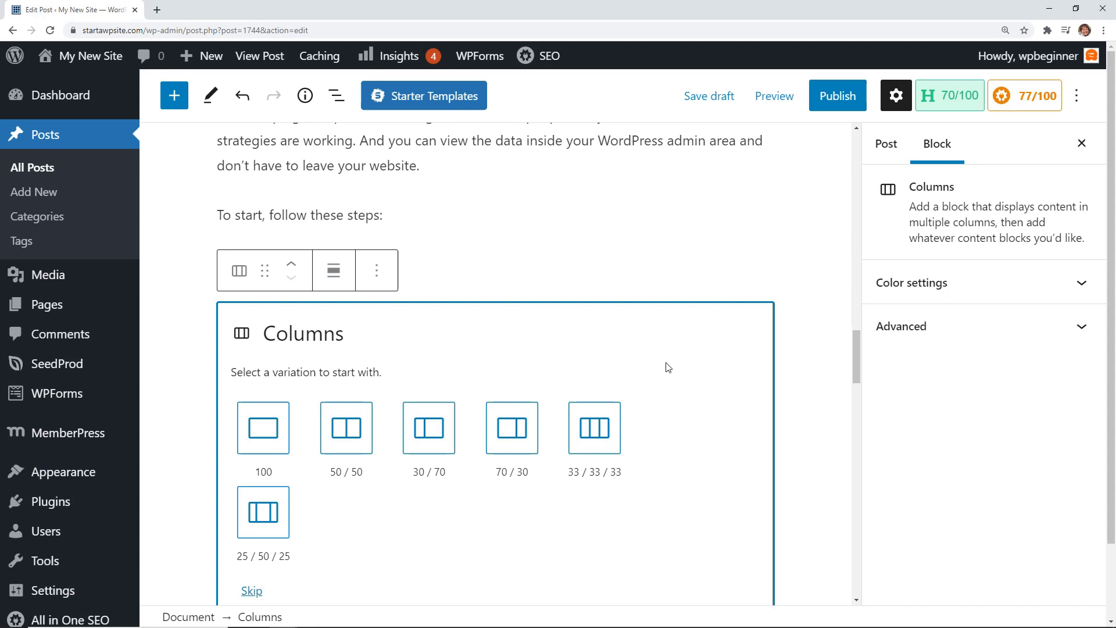
left_click(347, 444)
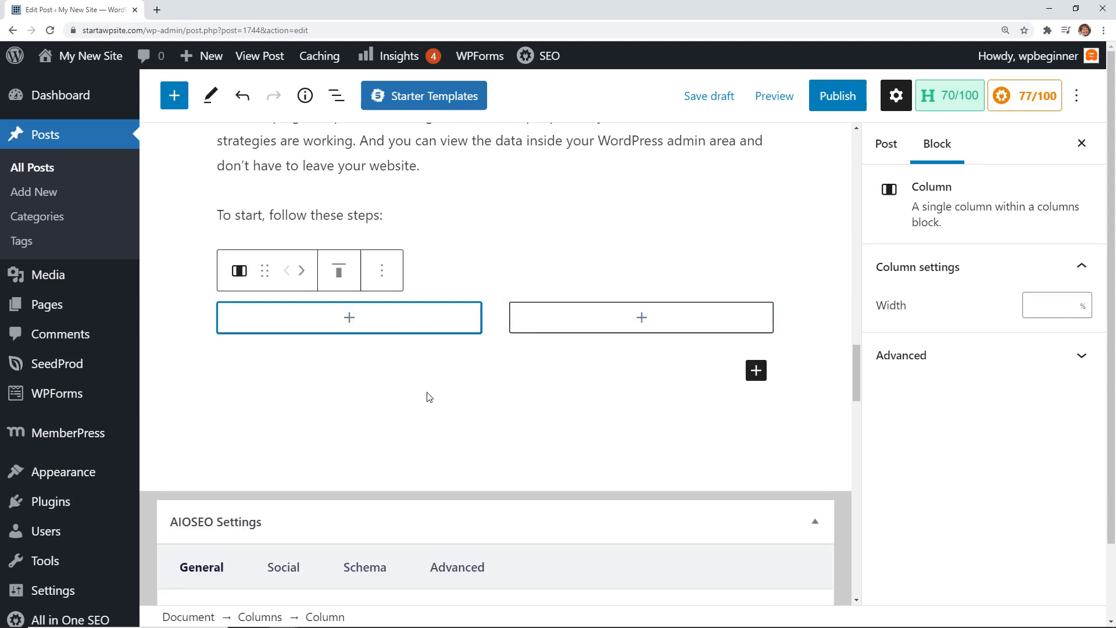
Fill the left column with a bulleted list: ActiveCampaign, Aweber, Campaign Monitor, ConvertKit, Drip
left_click(349, 318)
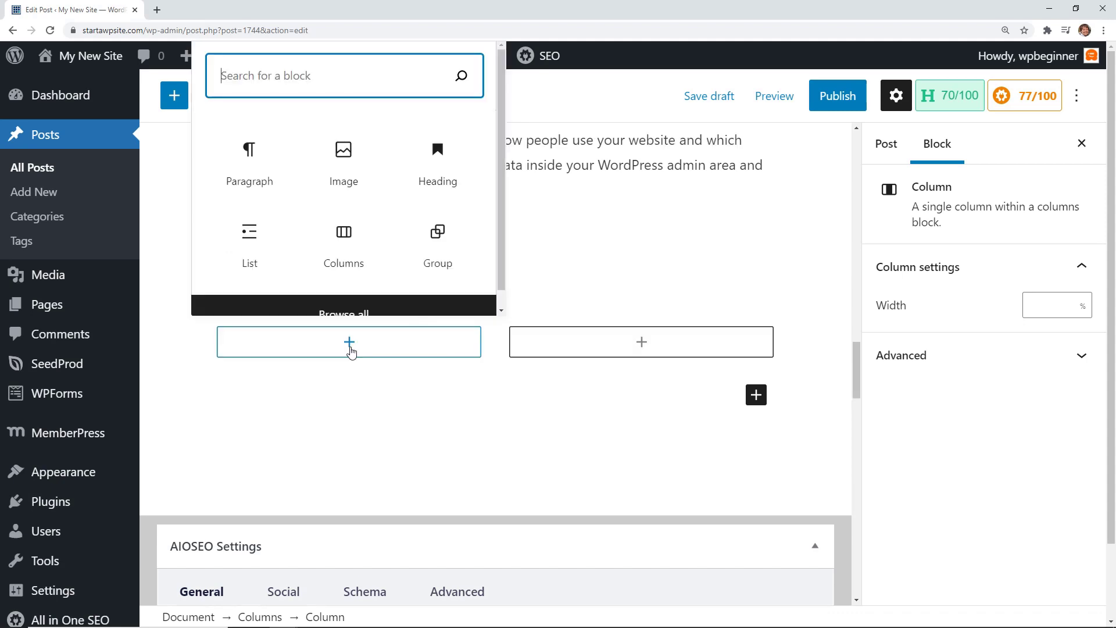
left_click(261, 258)
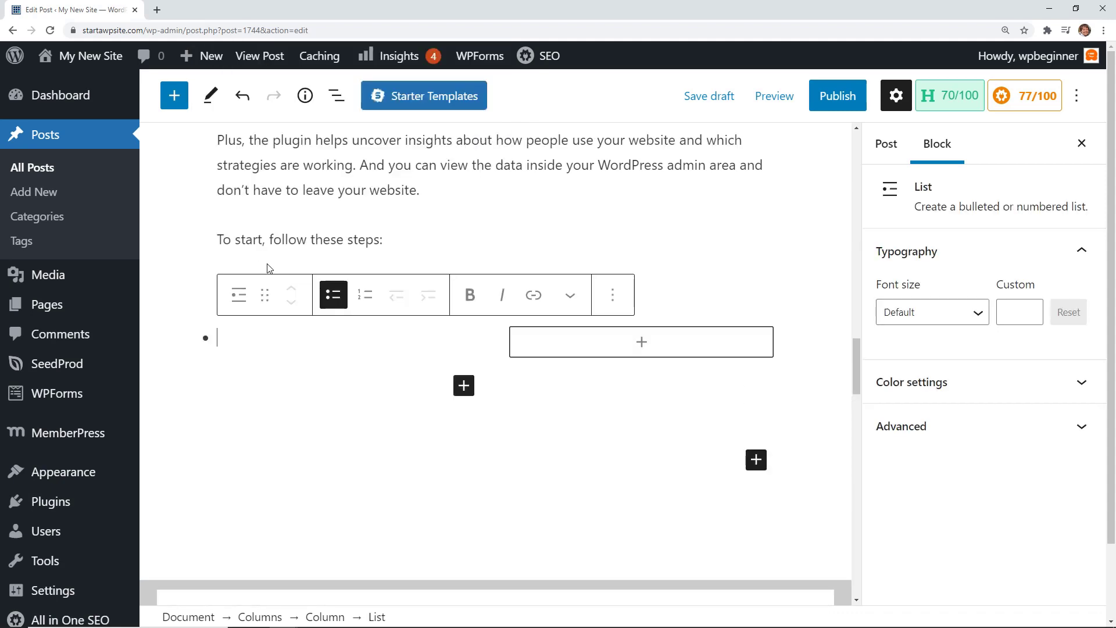
type("ActiveCampaign")
key("Return")
type("A")
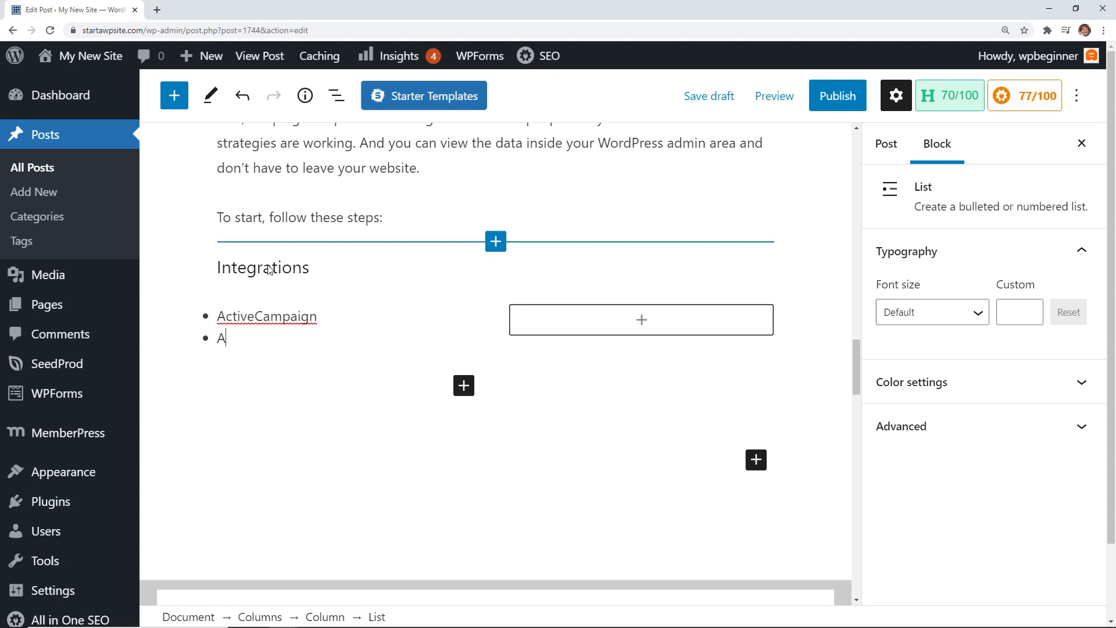
type("weber")
key("Return")
type("Campaign Monitor")
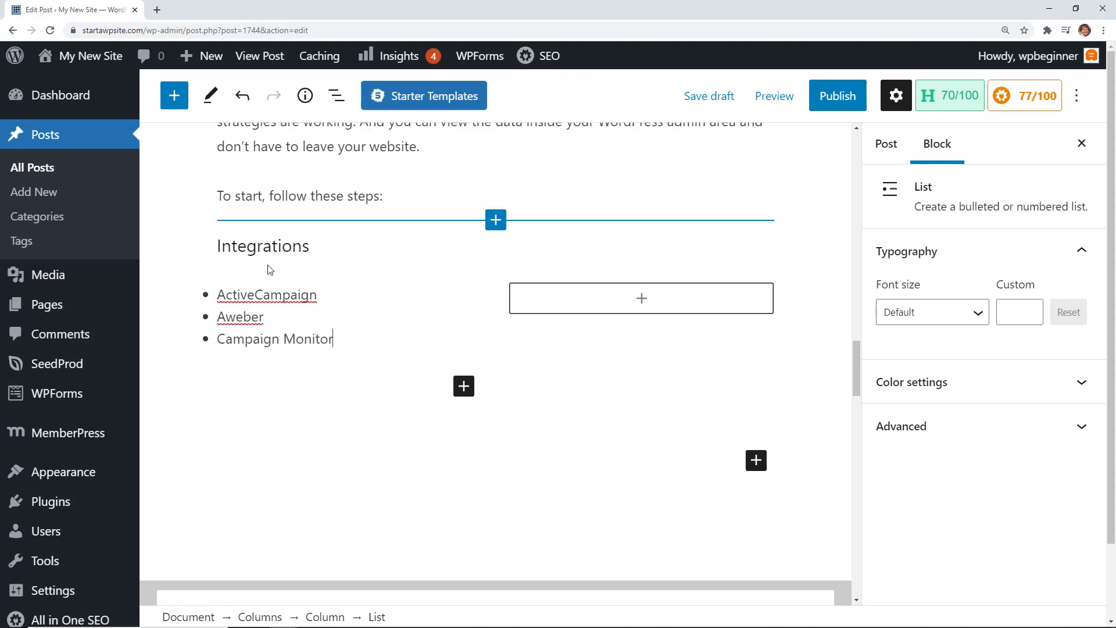
key("Return")
type("ConvertKit")
key("Return")
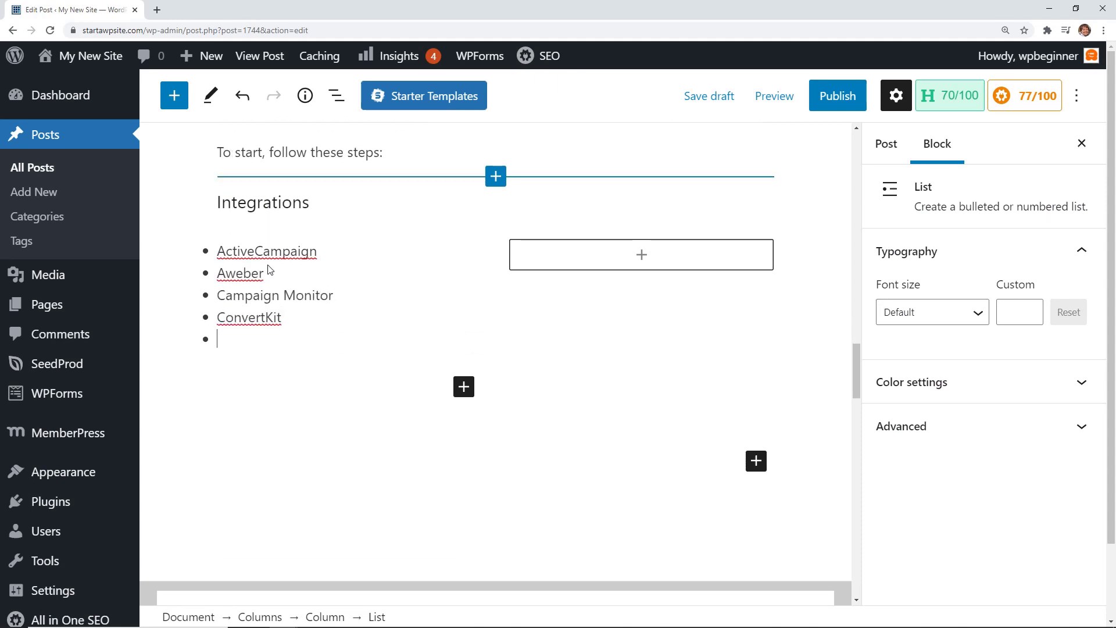
type("Drip")
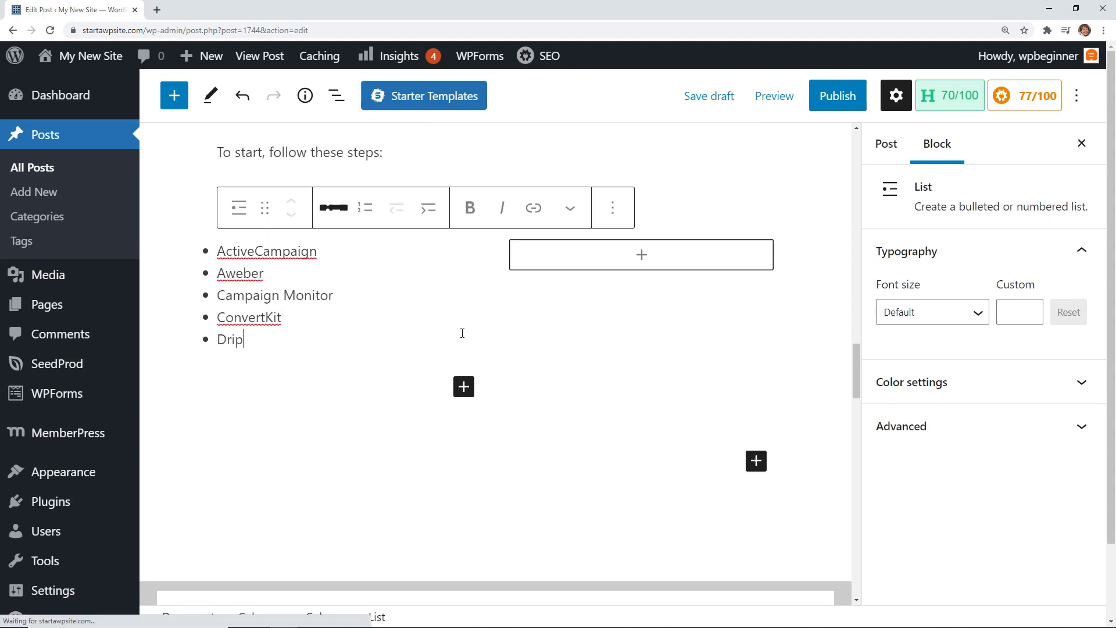
Paste the integration names GetResponse through Recaptcha from Notepad into a paragraph in the second column
left_click(642, 254)
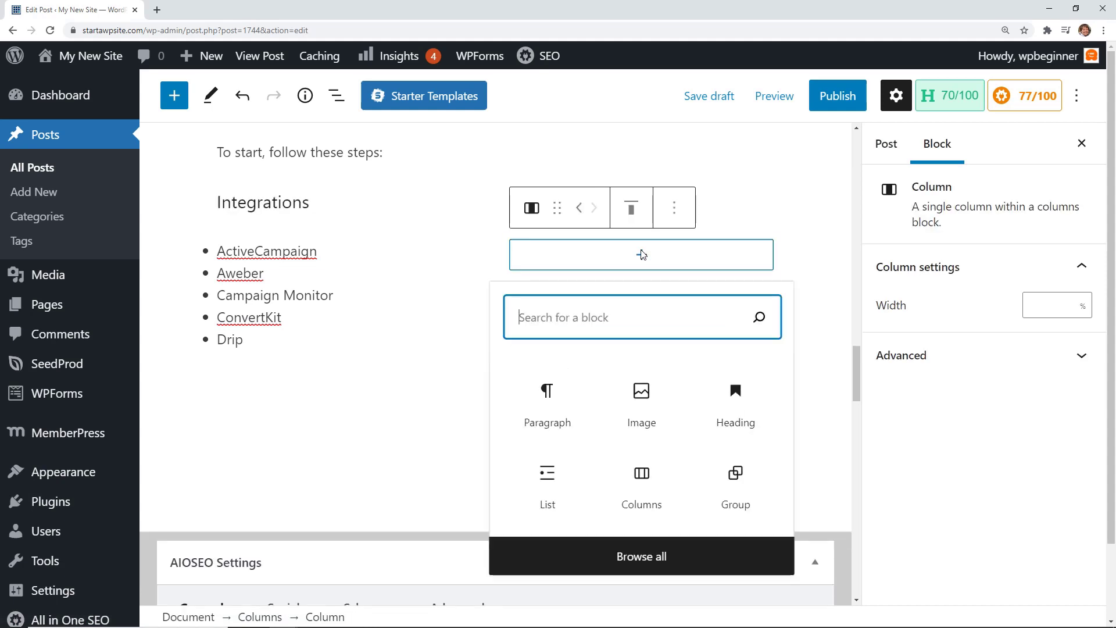
key("Escape")
key("alt+Tab")
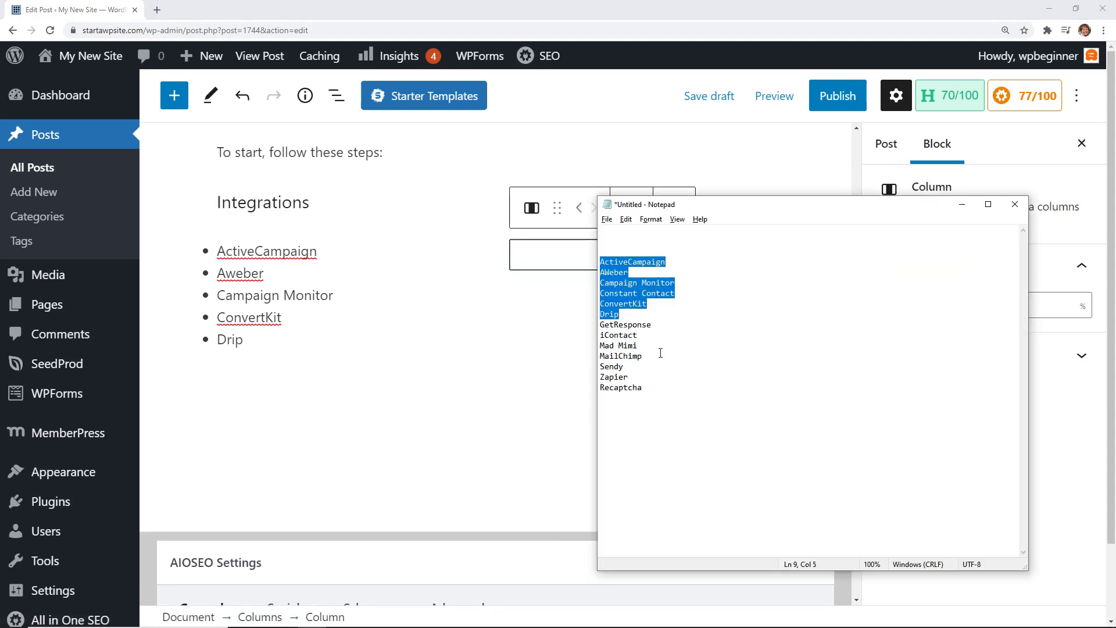
left_click_drag(654, 393, 596, 325)
key("ctrl+c")
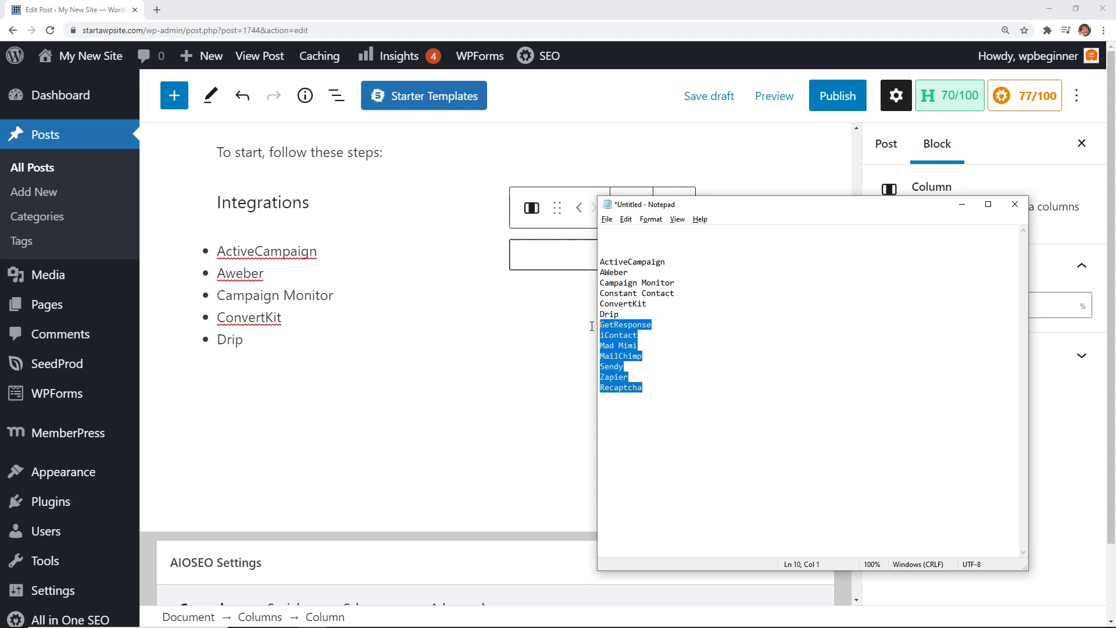
key("alt+Tab")
left_click(581, 261)
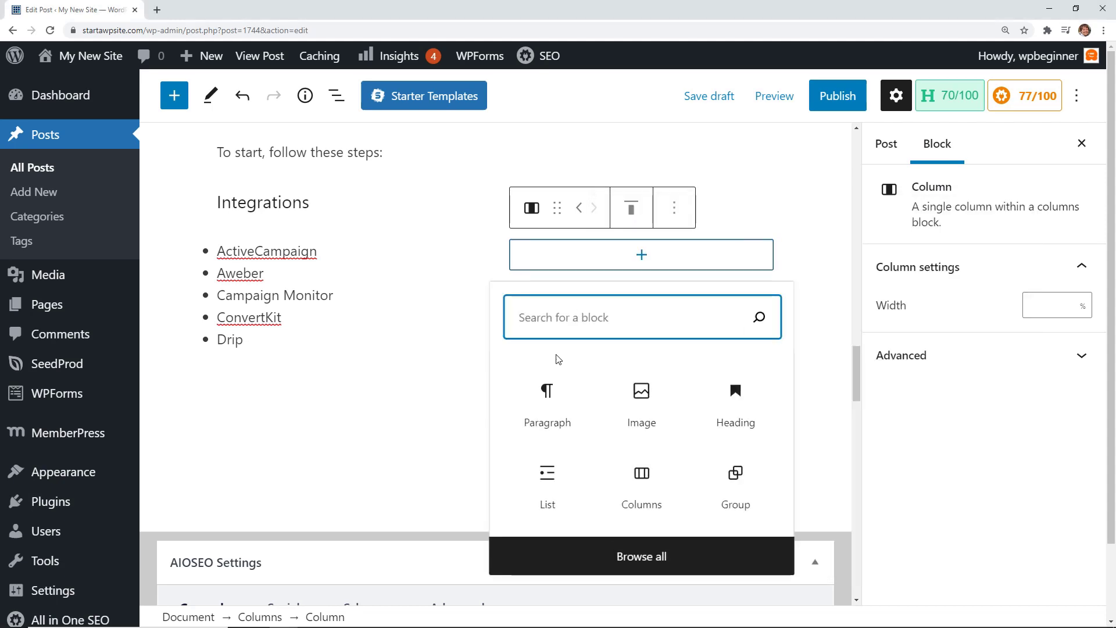
left_click(550, 401)
scroll(551, 402, "up", 1)
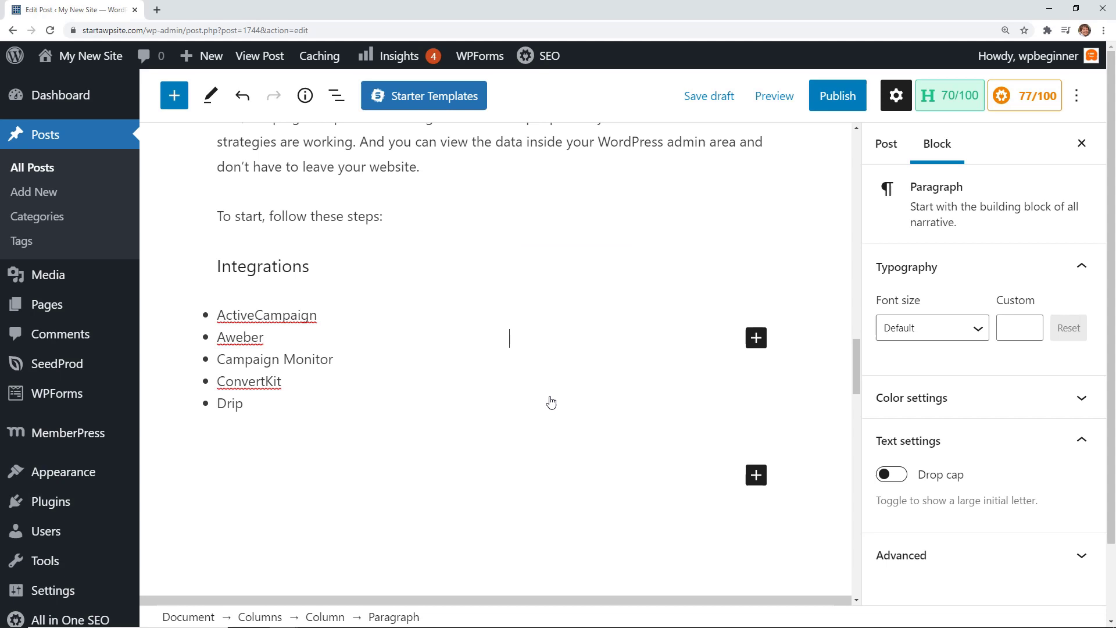
key("ctrl+v")
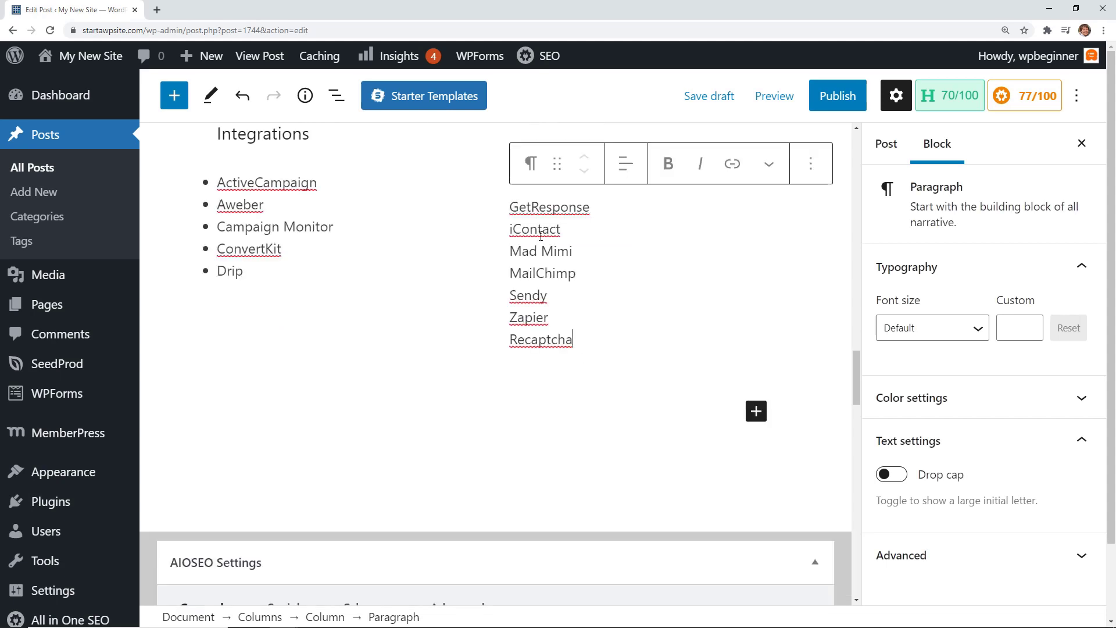
Convert the seven pasted lines into a bulleted list
left_click_drag(577, 342, 478, 214)
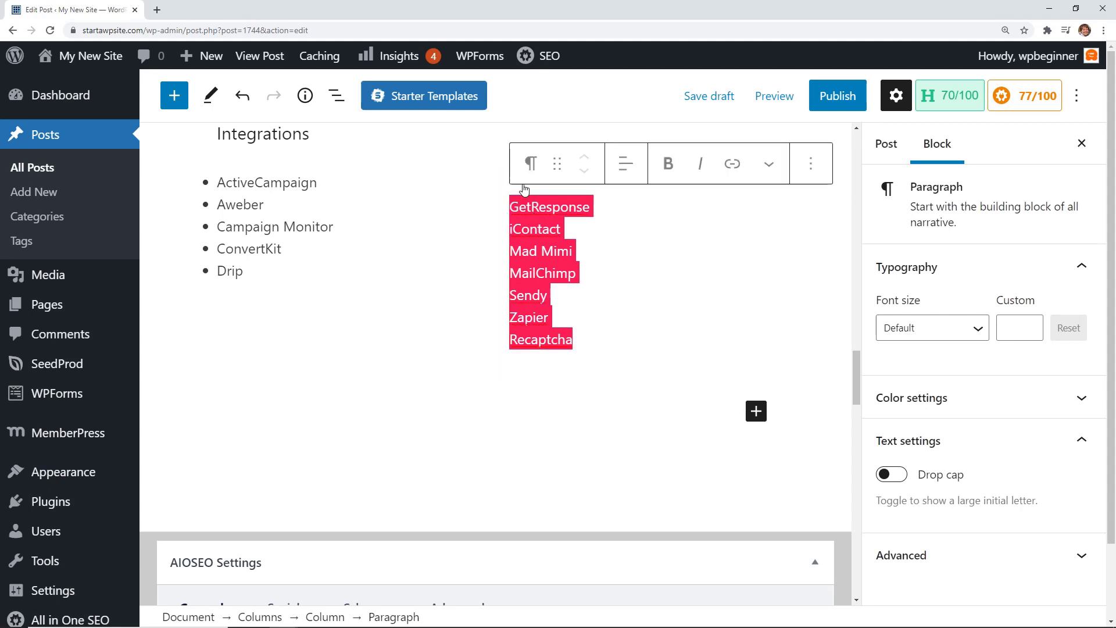
scroll(531, 174, "up", 2)
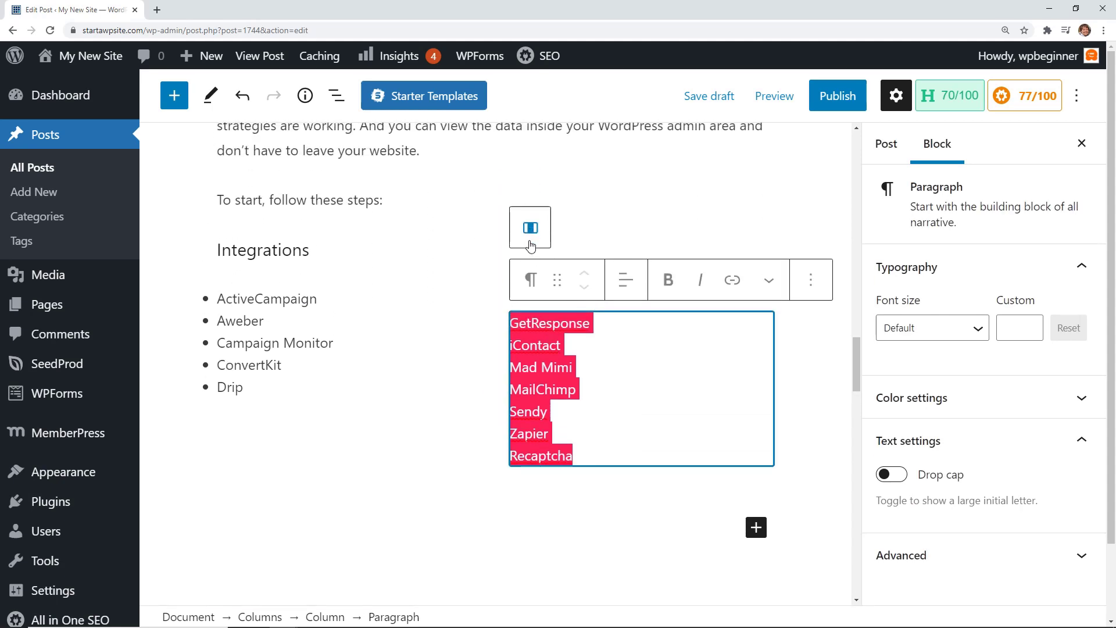
left_click(530, 281)
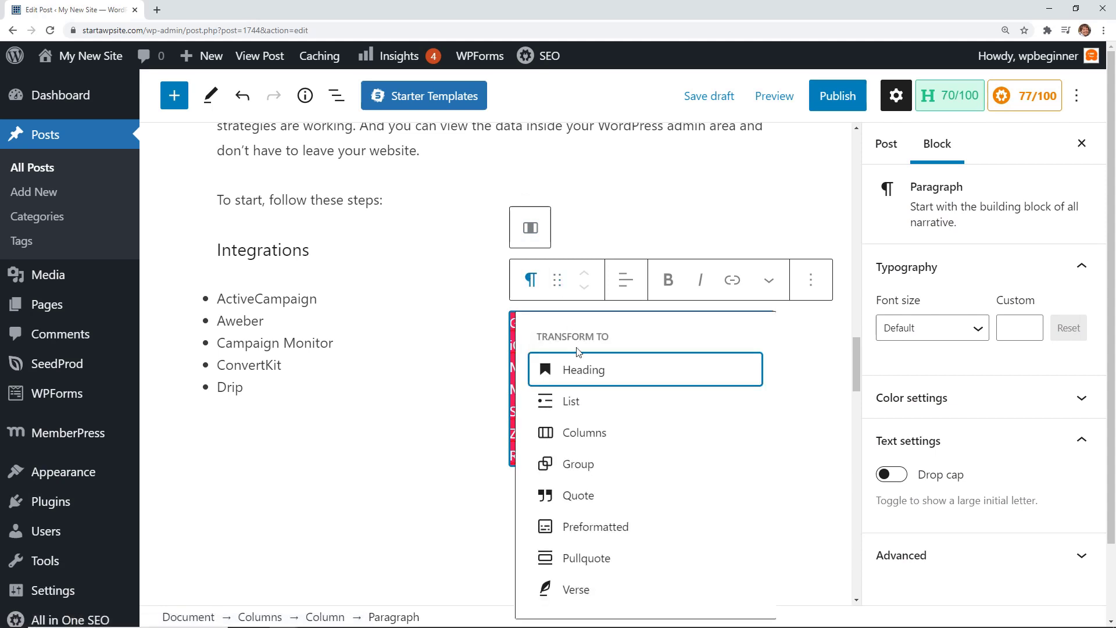
left_click(575, 403)
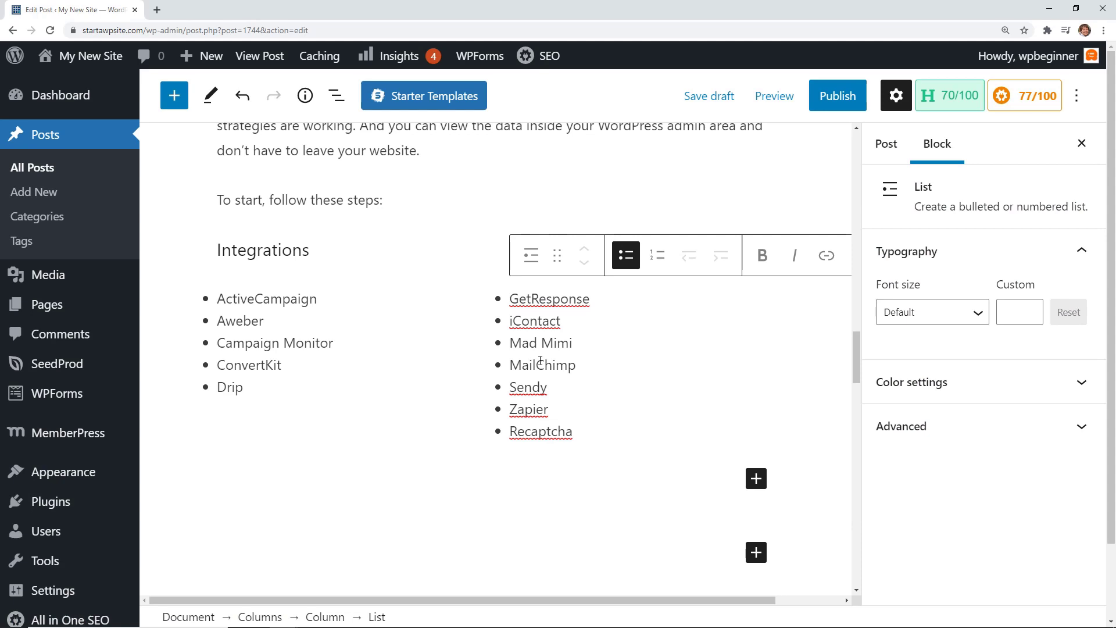
Increase the columns block to 3 columns
left_click(472, 373)
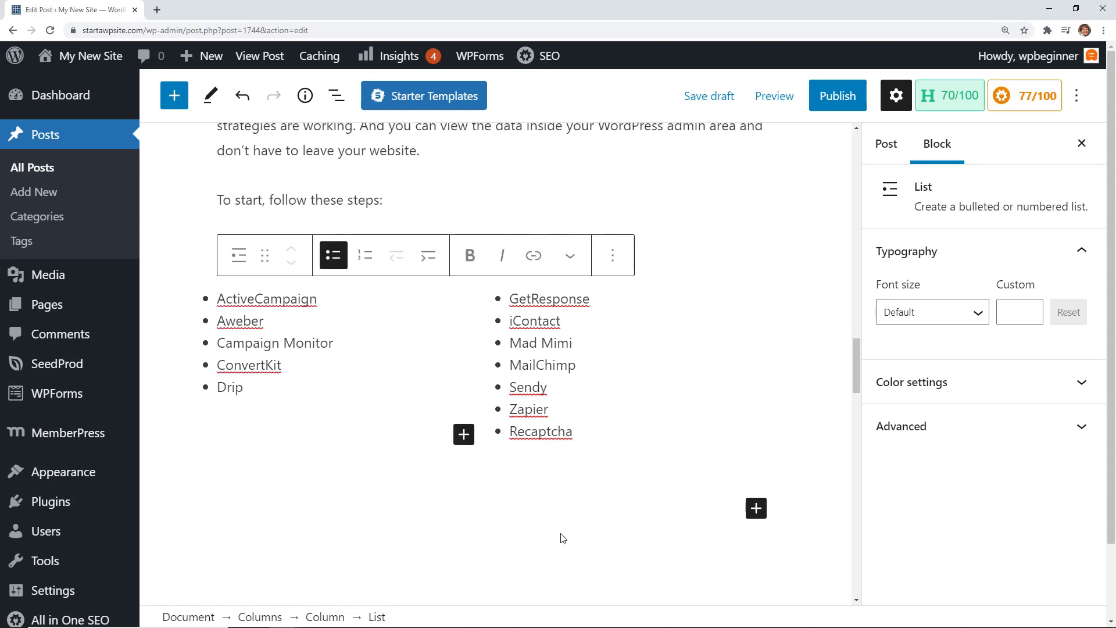
left_click(558, 536)
left_click(269, 293)
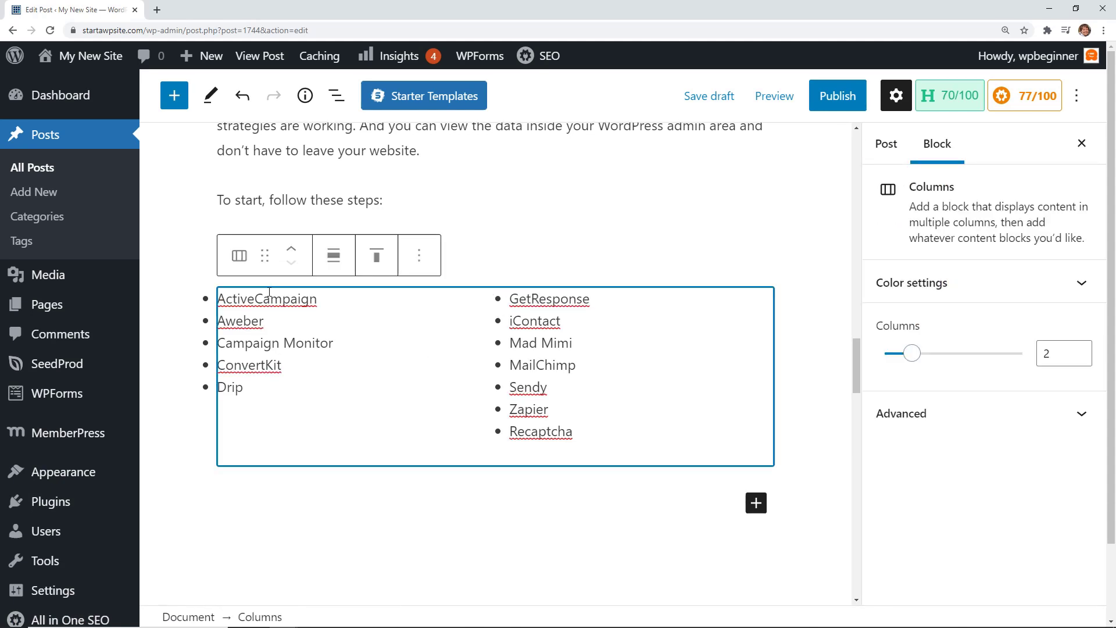
left_click_drag(910, 355, 931, 365)
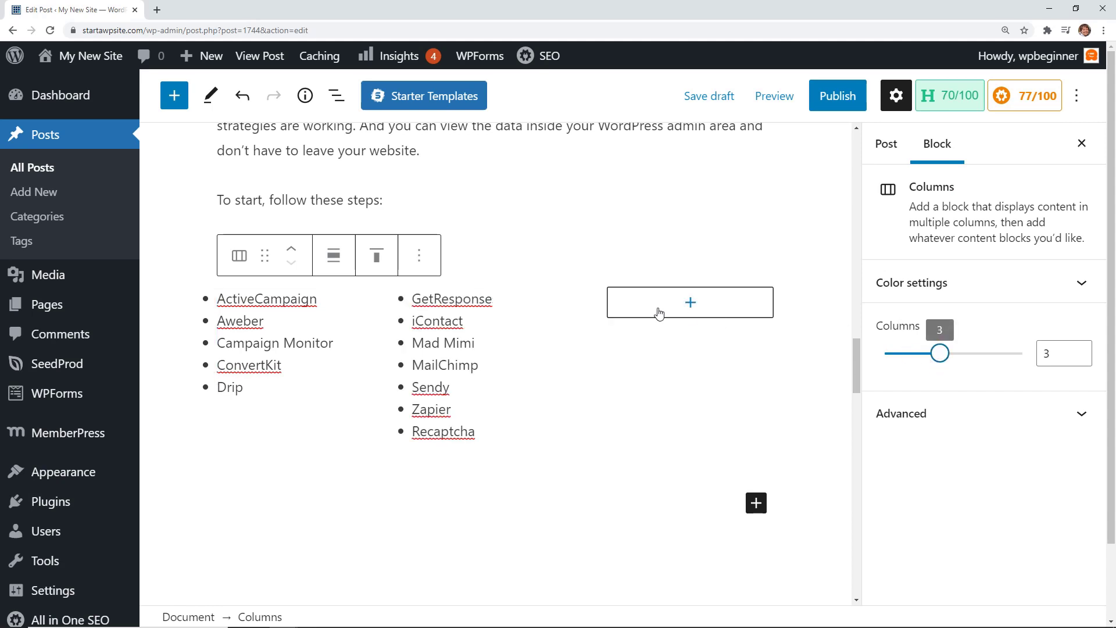
Add a bulleted list to the empty third column
left_click(688, 308)
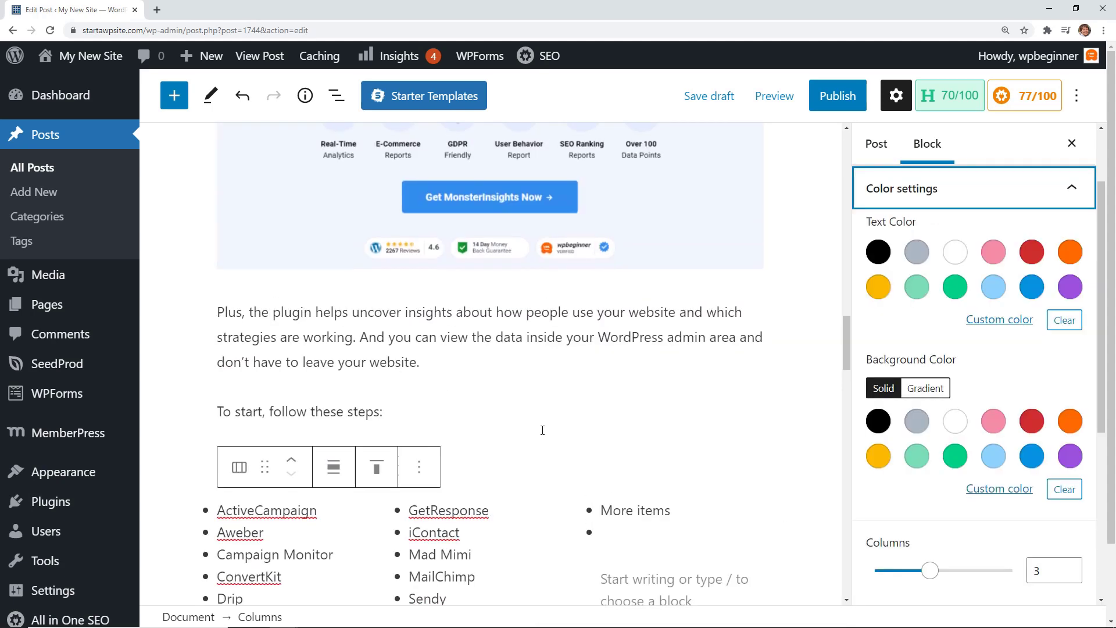
left_click(543, 465)
scroll(515, 429, "down", 3)
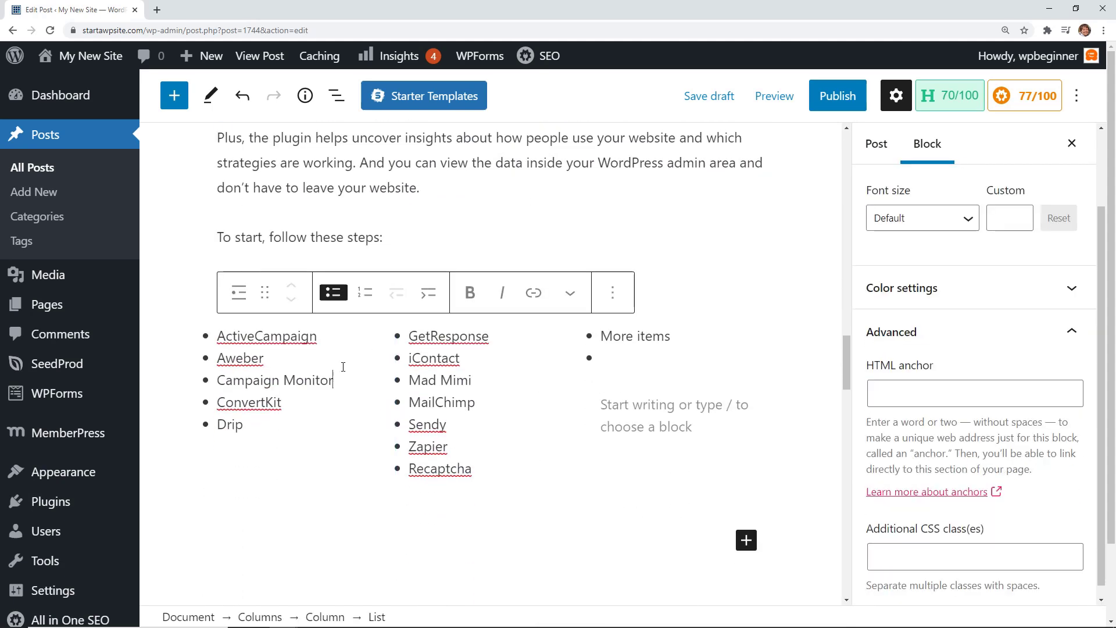
Try green and blue background swatches on the columns block, then turn the background off
left_click(351, 386)
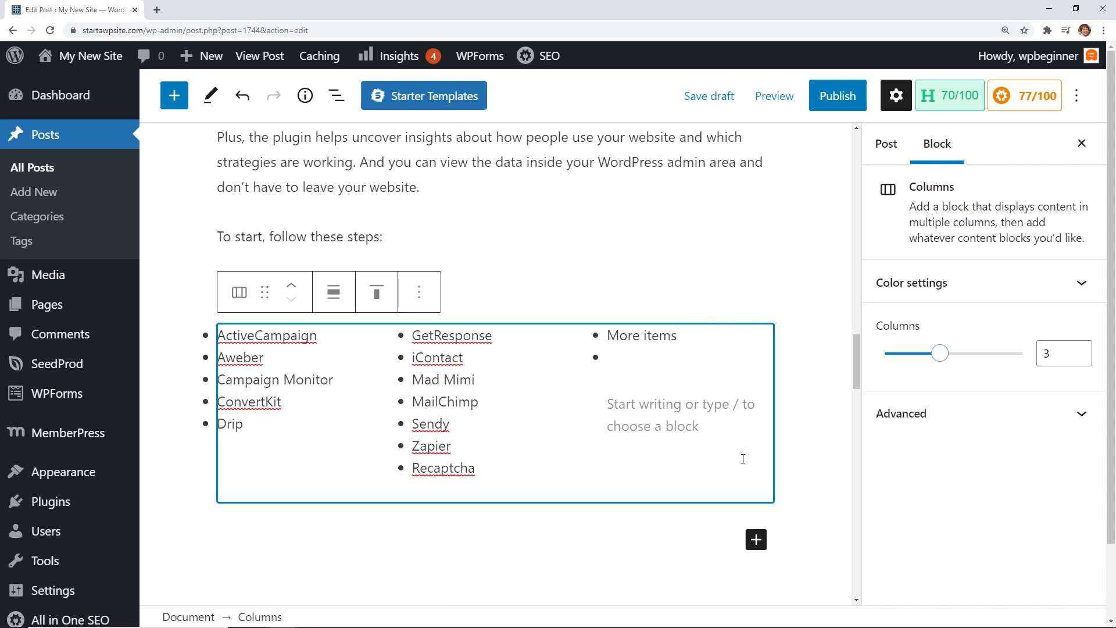
left_click(941, 291)
scroll(948, 349, "down", 2)
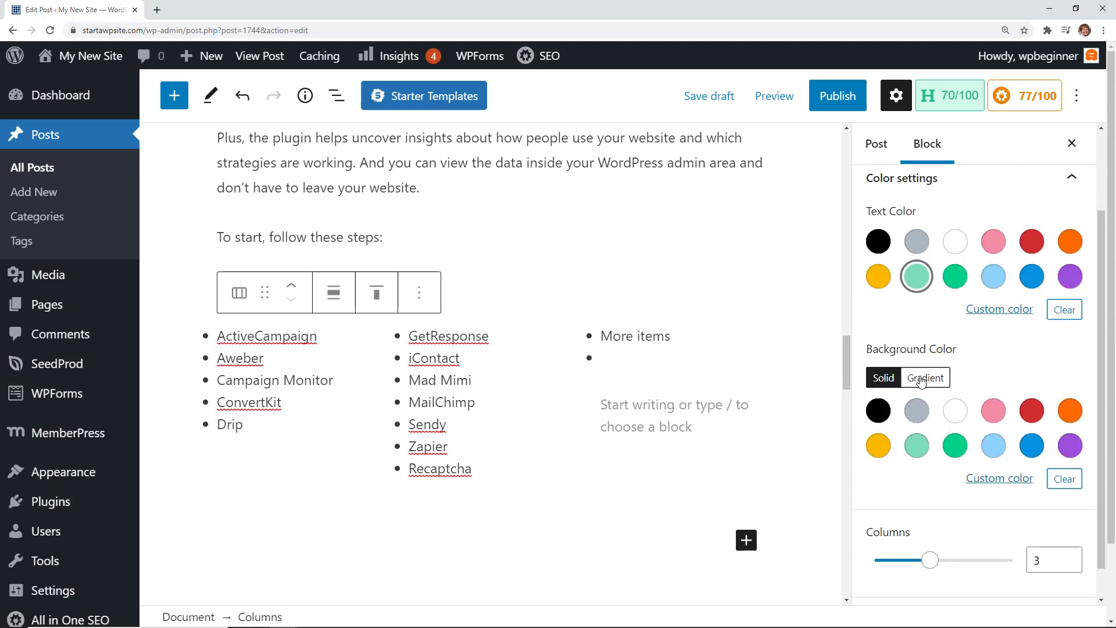
scroll(921, 379, "down", 1)
left_click(956, 410)
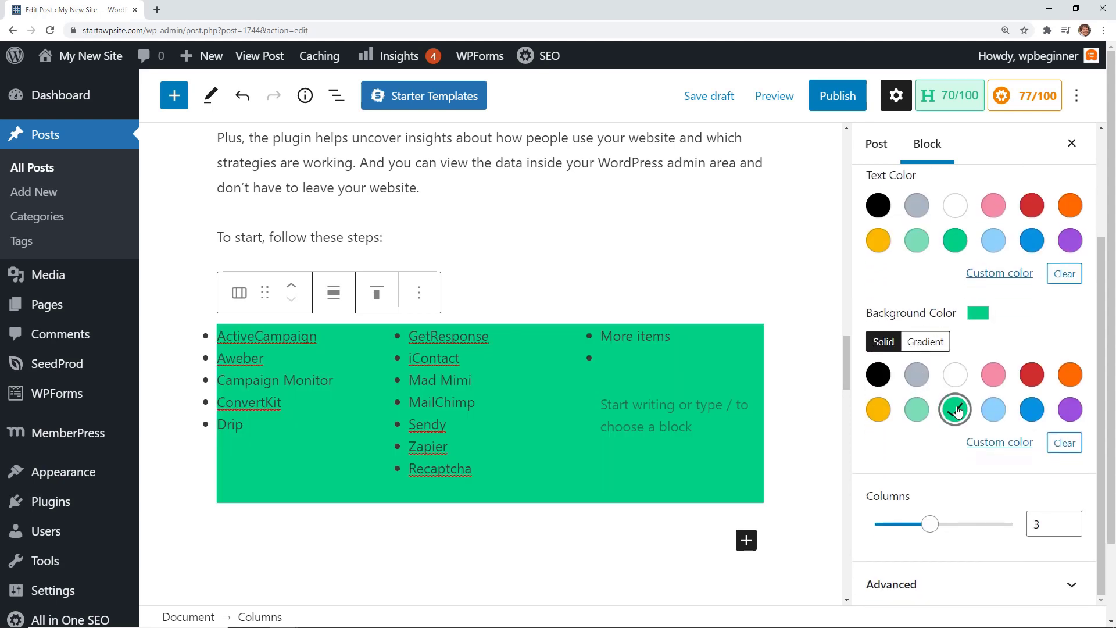
left_click(993, 410)
left_click(1032, 409)
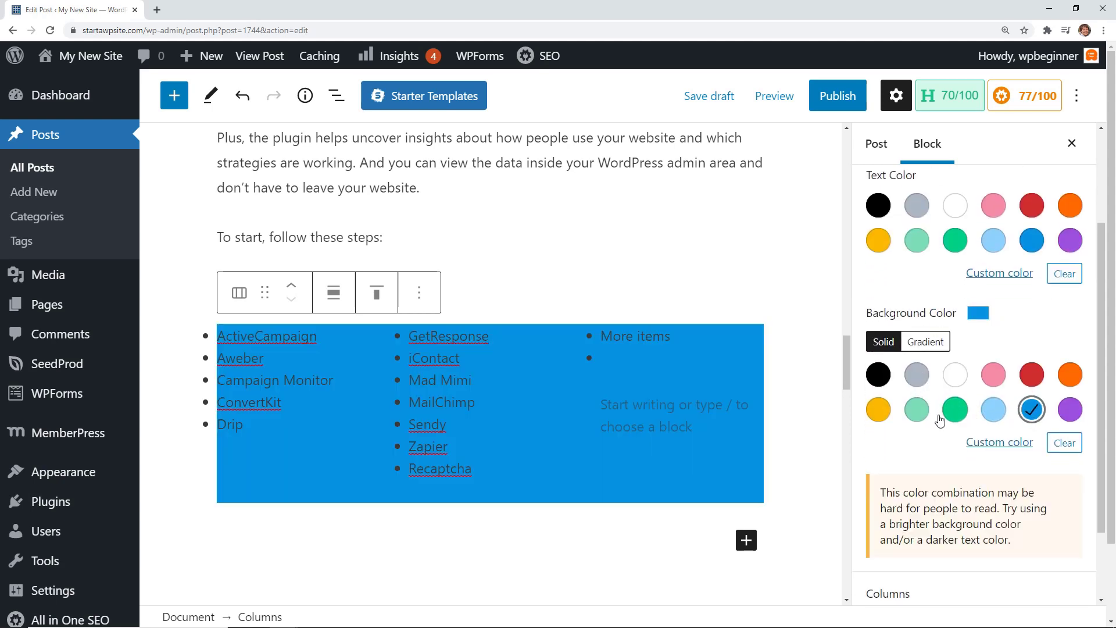
left_click(919, 411)
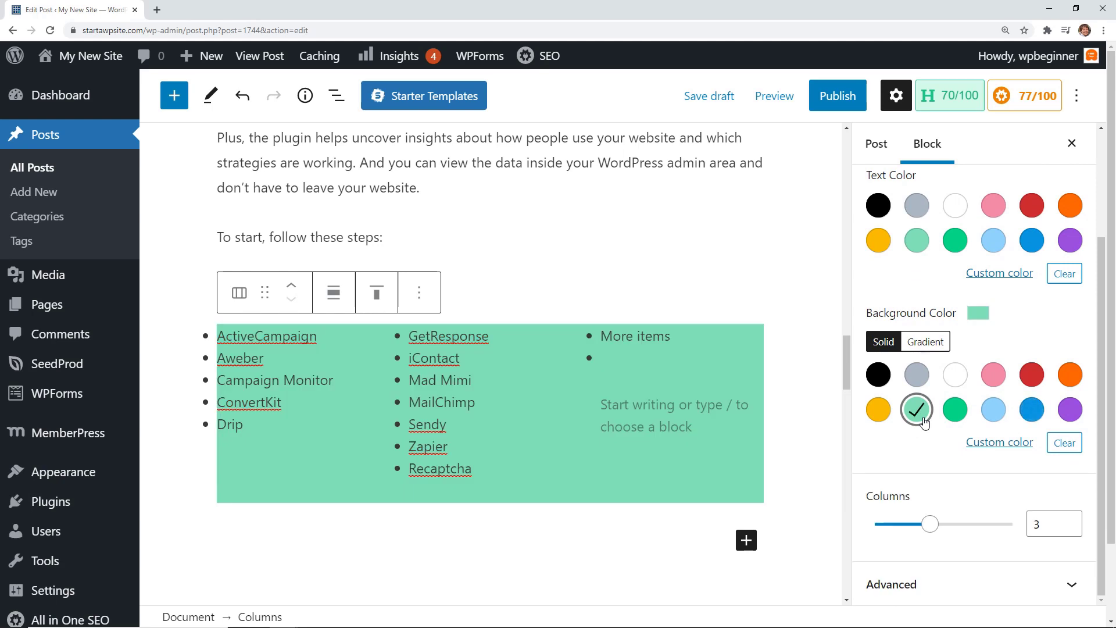
left_click(1006, 444)
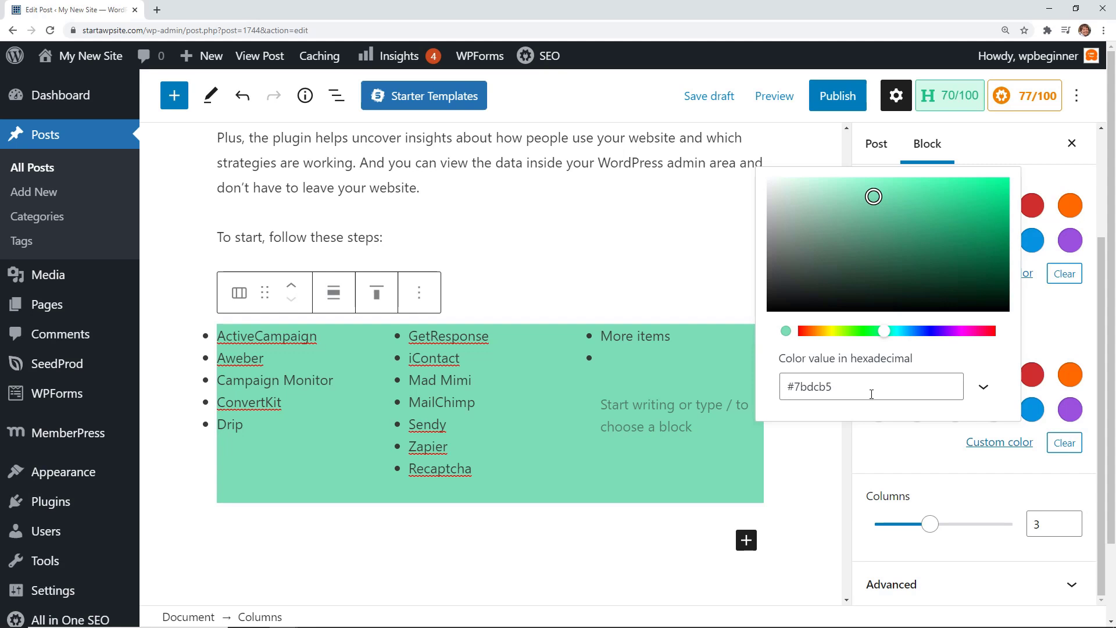
left_click(923, 448)
left_click(917, 411)
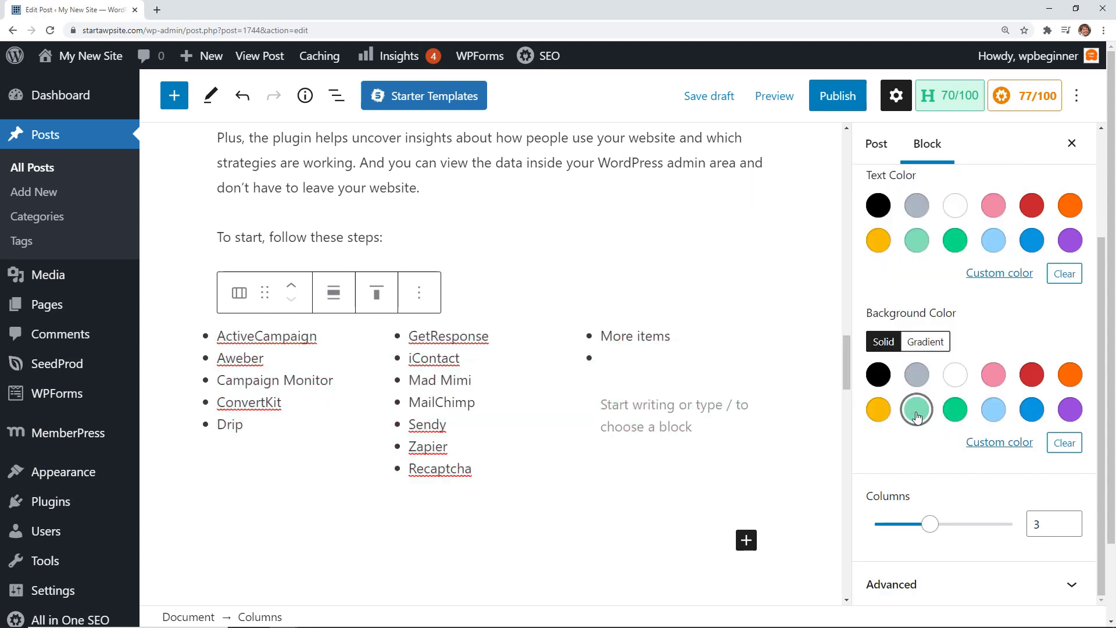
left_click(916, 412)
left_click(917, 412)
left_click(917, 412)
left_click(918, 411)
Clear the columns background colour and delete the third column's list
left_click(918, 412)
left_click(1064, 442)
left_click(640, 407)
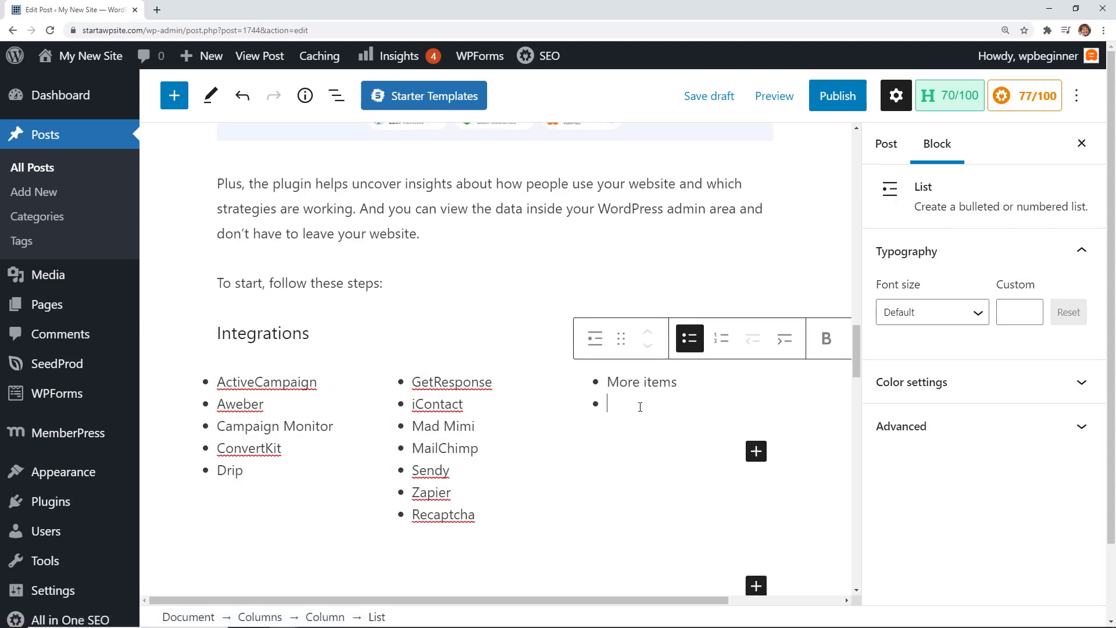
key("BackSpace")
key("BackSpace")
key("BackSpace")
key("BackSpace")
key("BackSpace")
key("BackSpace")
key("BackSpace")
key("BackSpace")
key("BackSpace")
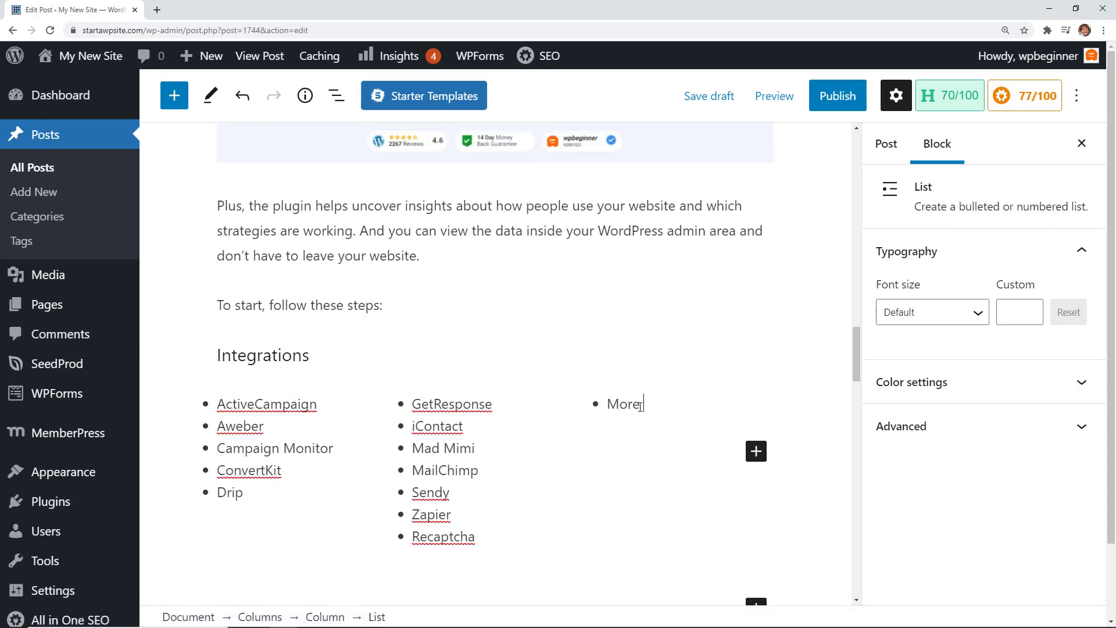
key("BackSpace")
key("BackSpace")
key("BackSpace")
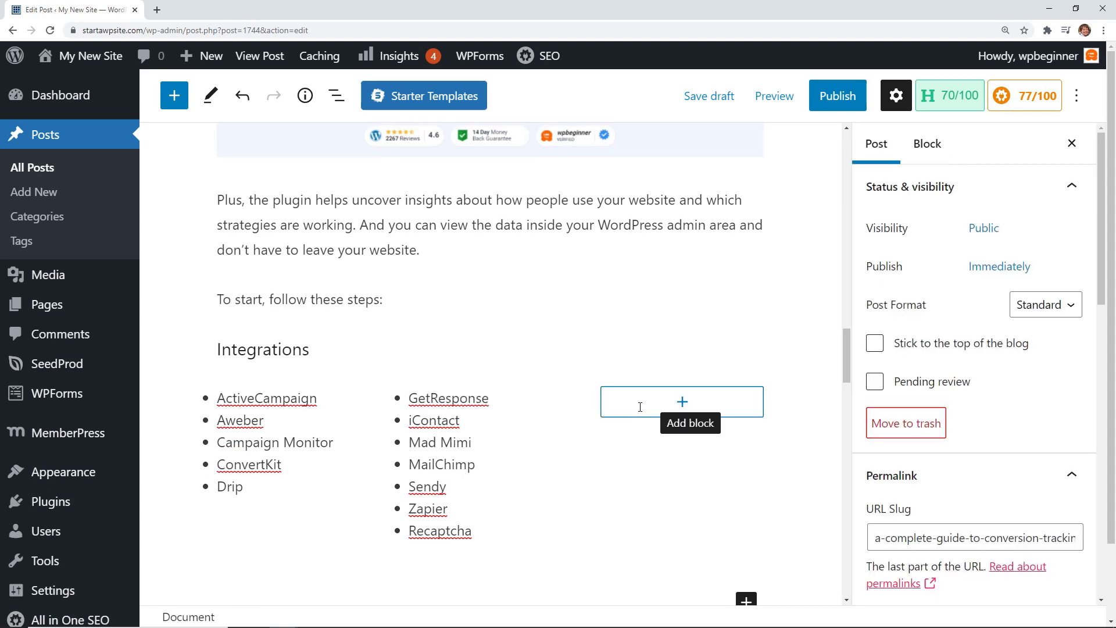
Insert the dog photo from the media library in the third column with alt text 'dog looking at laptop'
left_click(666, 404)
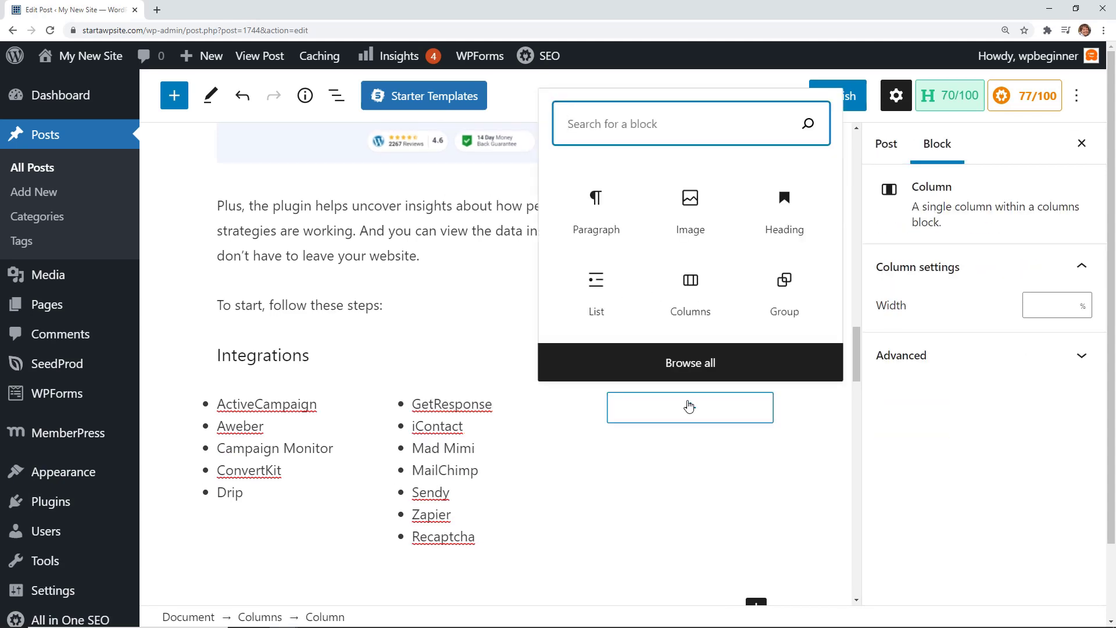
left_click(700, 221)
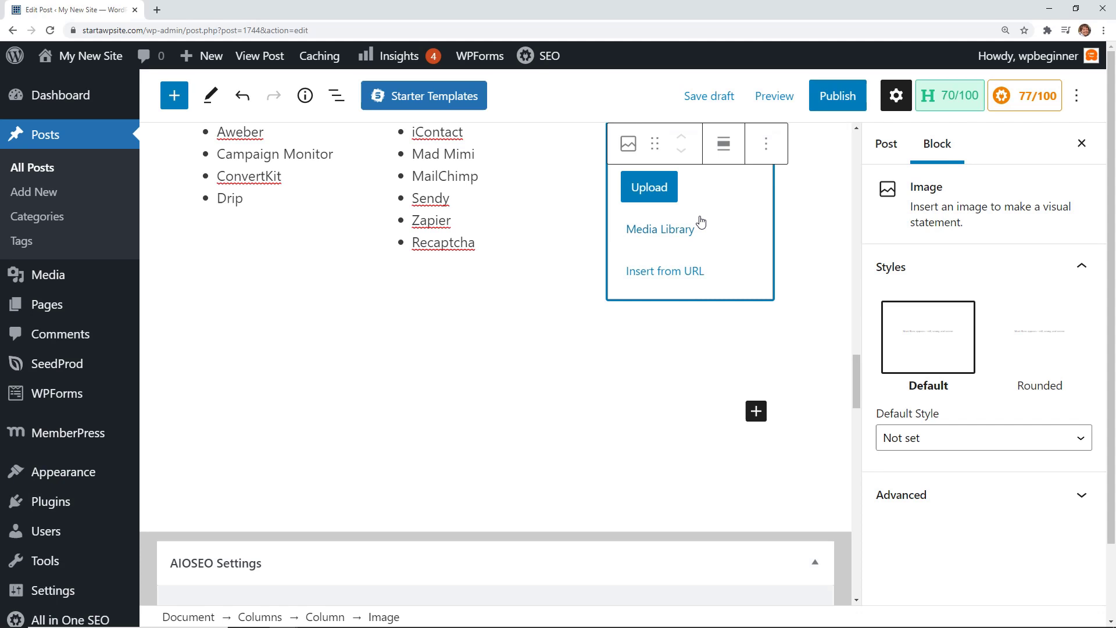
left_click(669, 229)
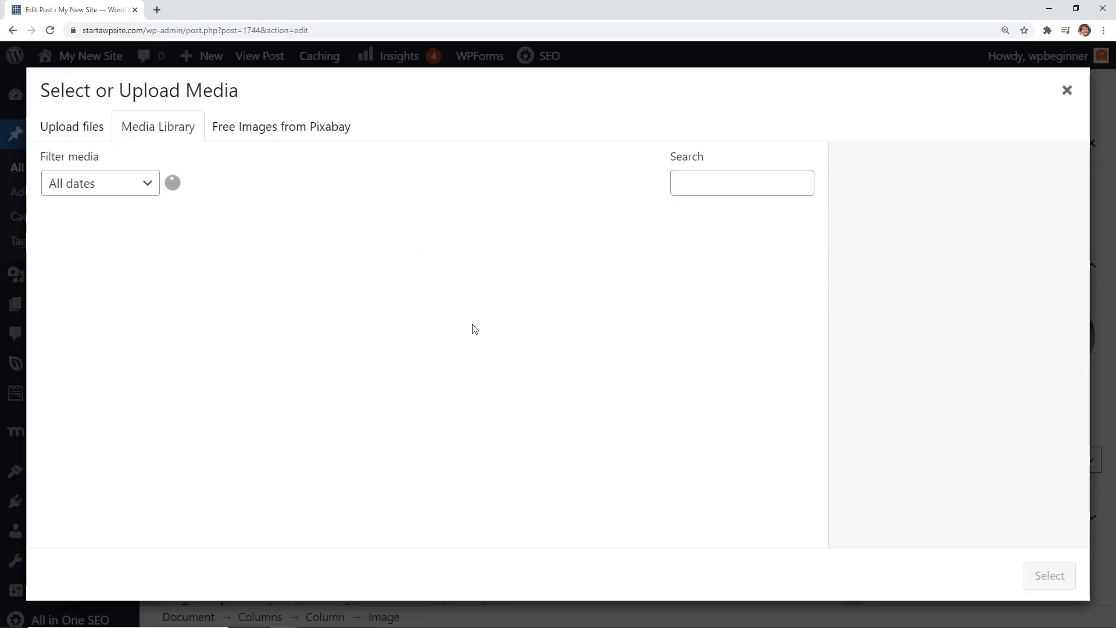
left_click(151, 269)
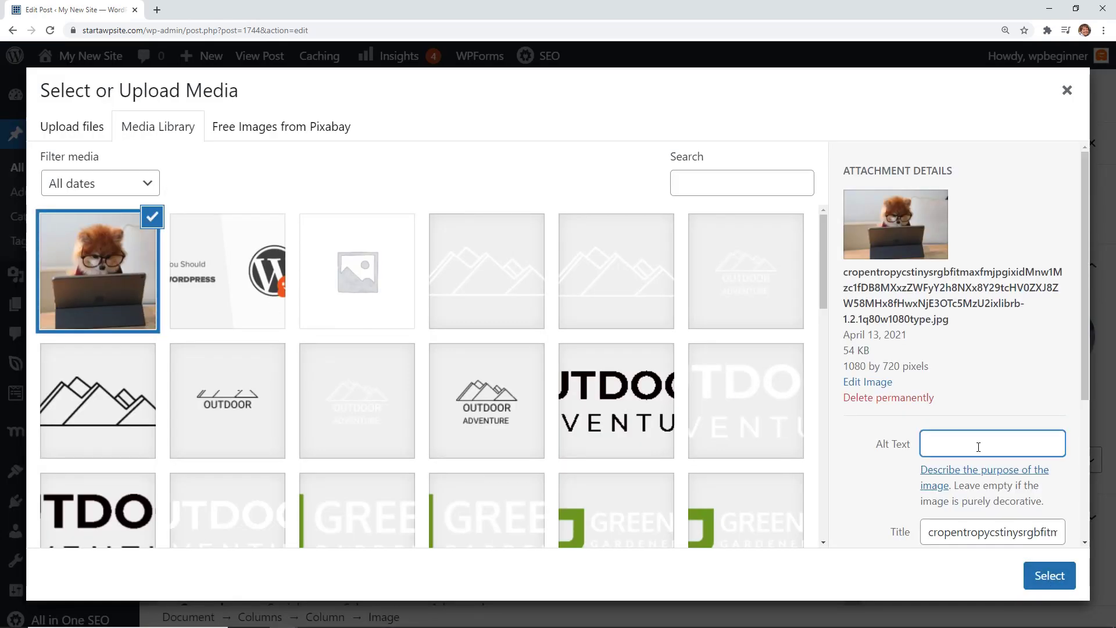
type("dog looking at laptop")
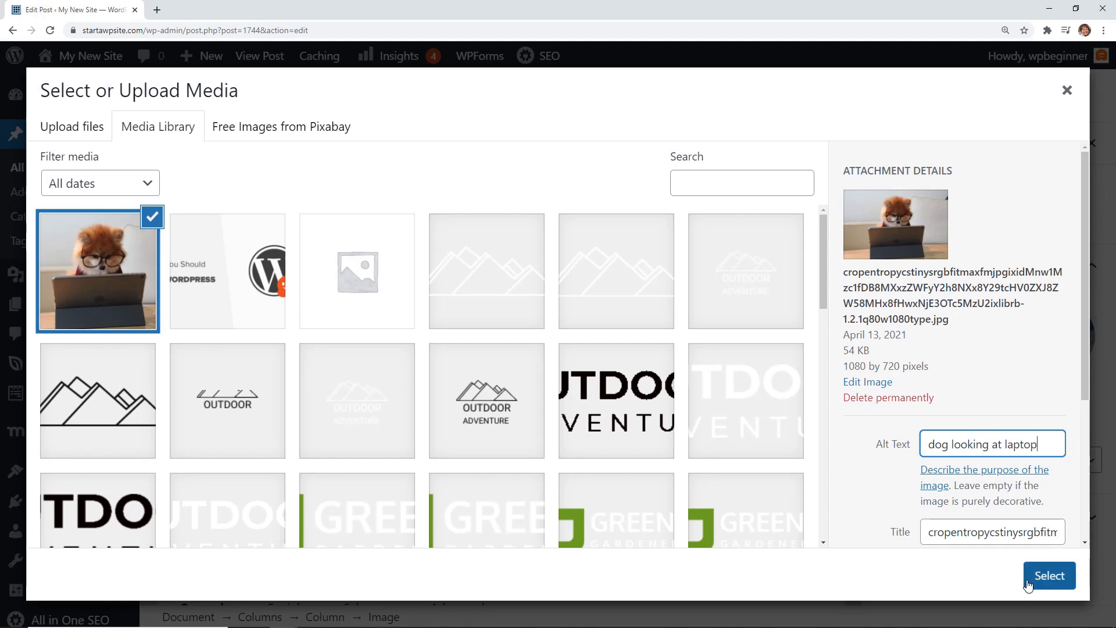
left_click(1028, 585)
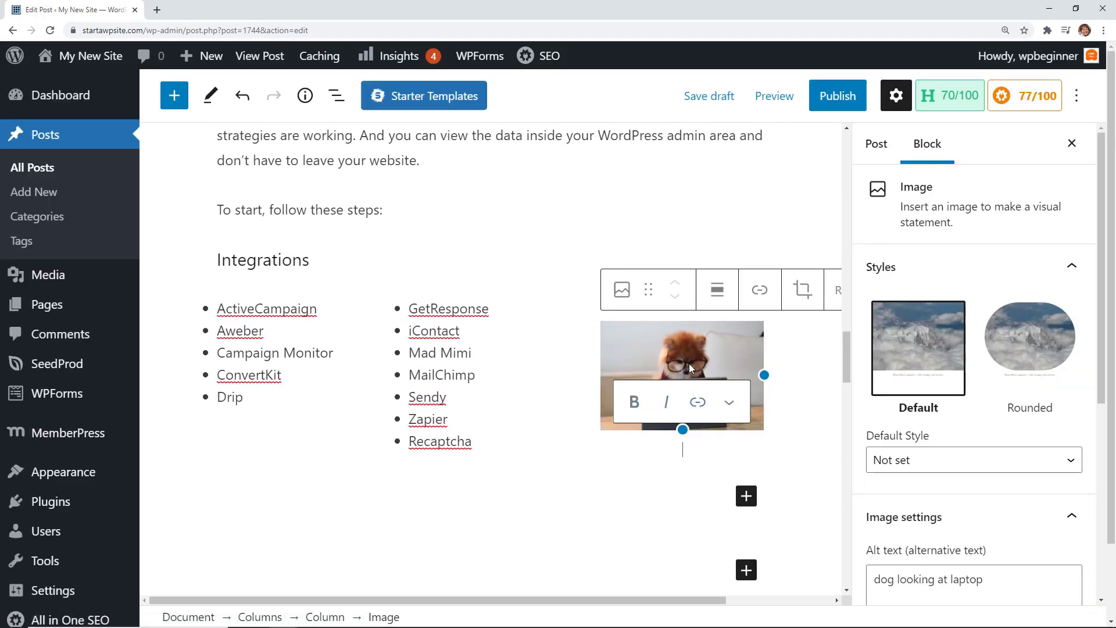
Insert a Media & Text block using the Why You Should Use WordPress image from the Media Library
left_click(367, 537)
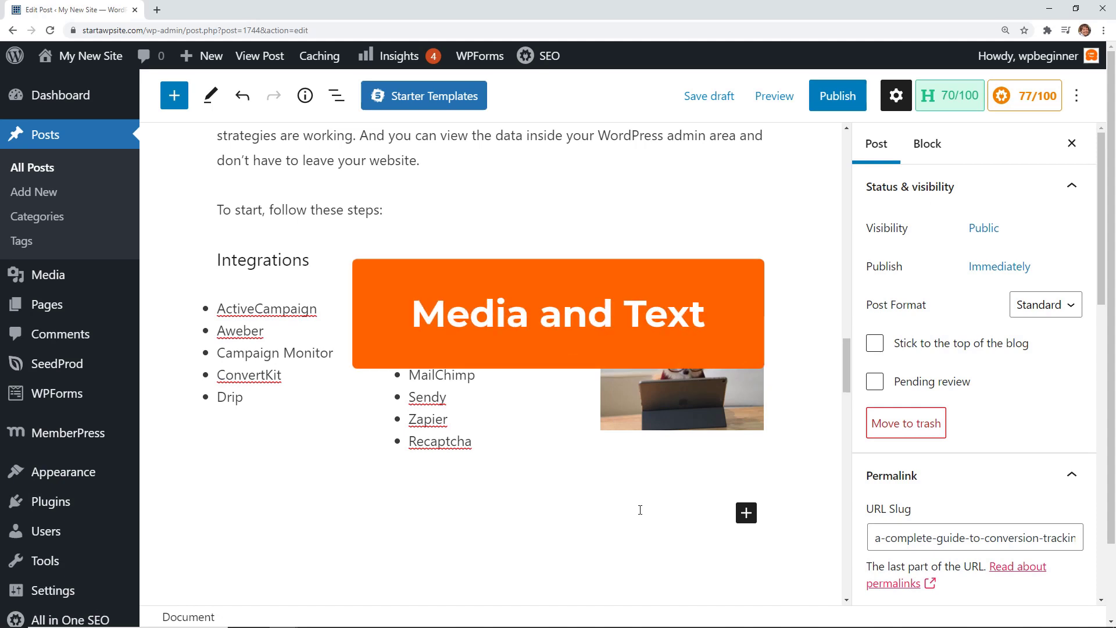
left_click(747, 514)
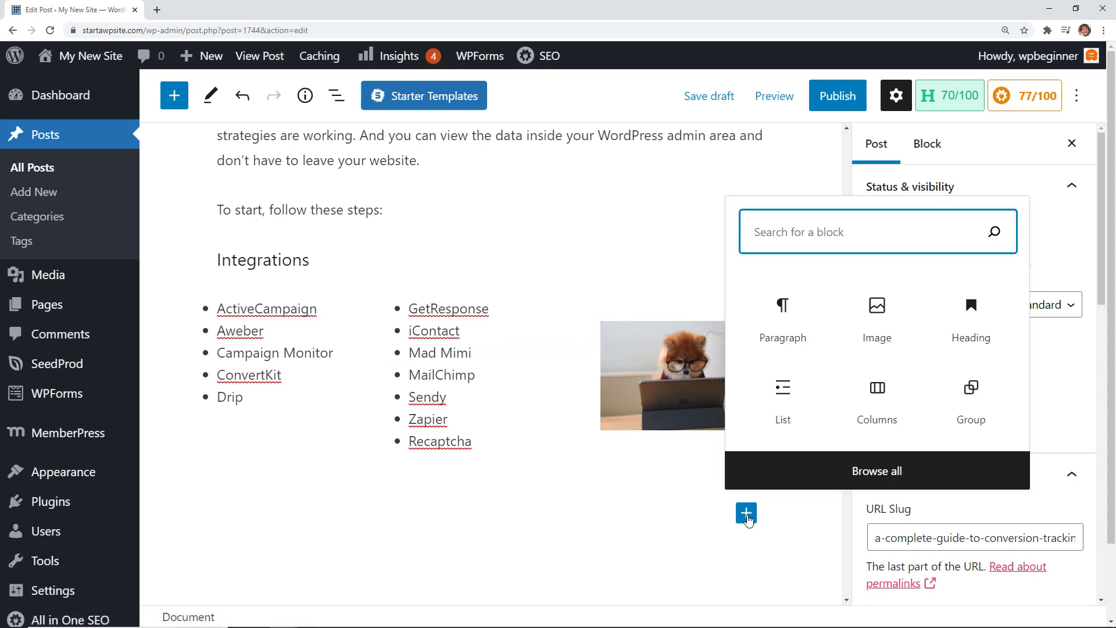
type("tex")
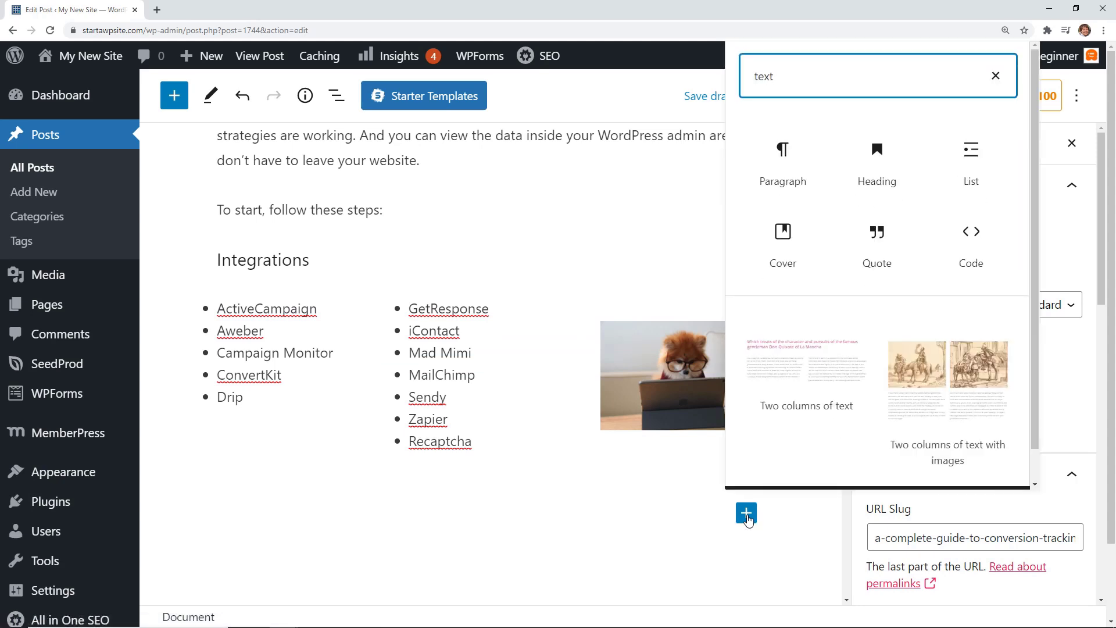
type("t")
key("BackSpace")
key("BackSpace")
key("BackSpace")
key("BackSpace")
type("medi")
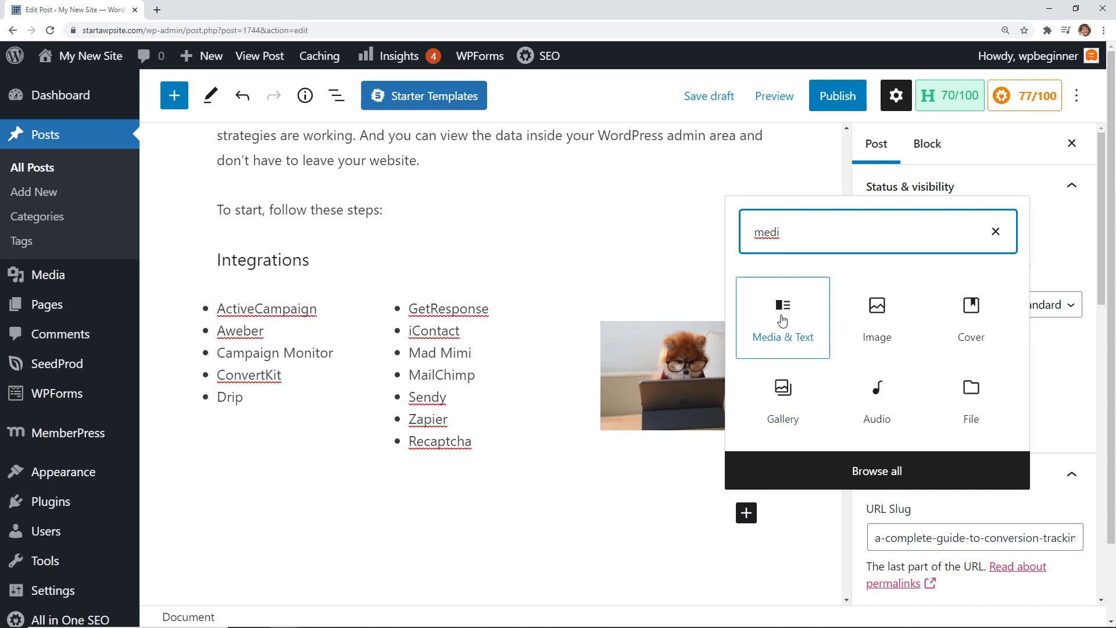
left_click(780, 319)
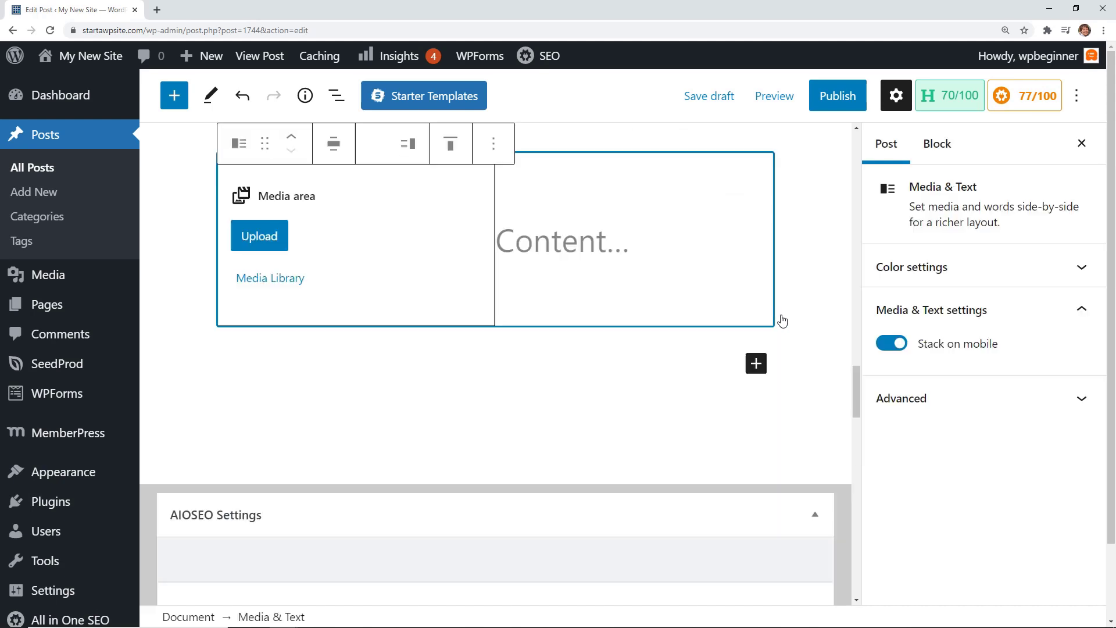
left_click(277, 239)
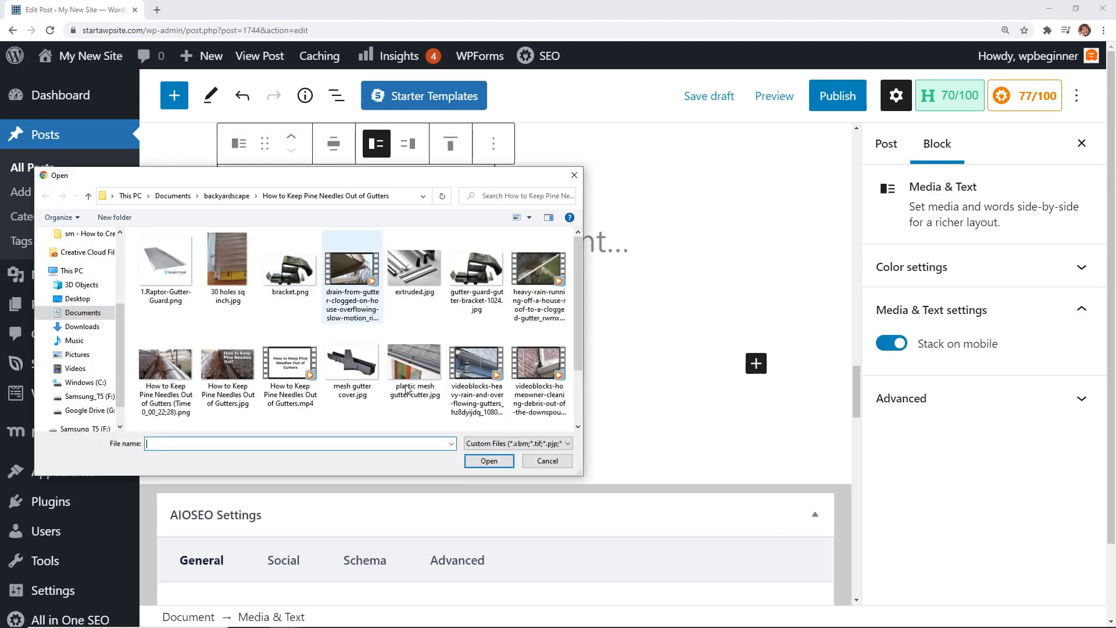
left_click(547, 461)
left_click(247, 281)
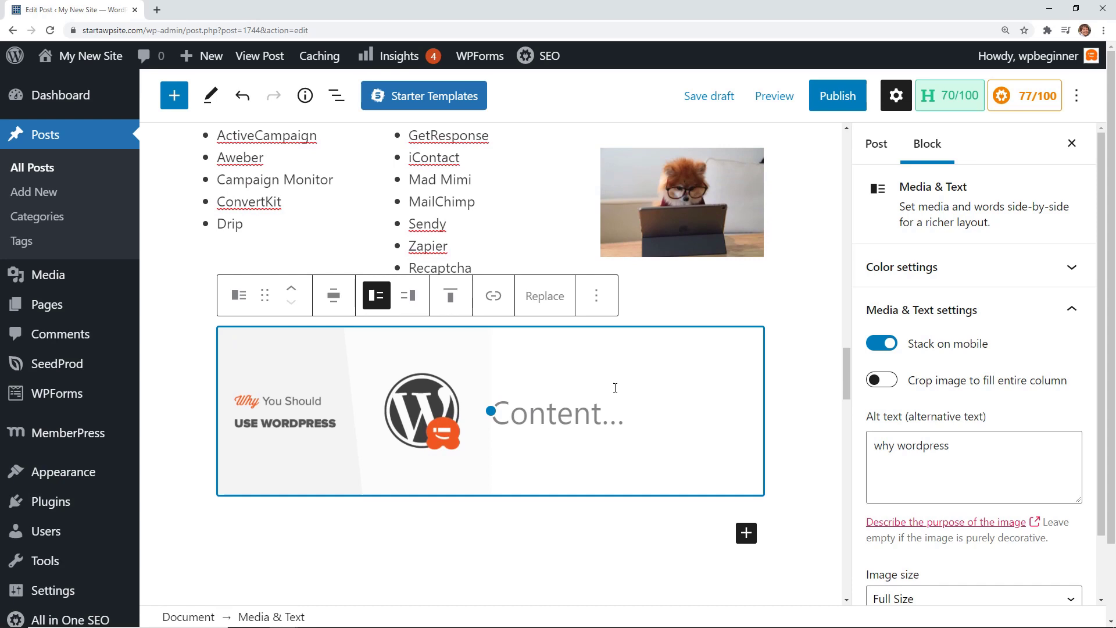
Type 'Here are all the reasons you should use WordPress' beside the image
left_click(613, 399)
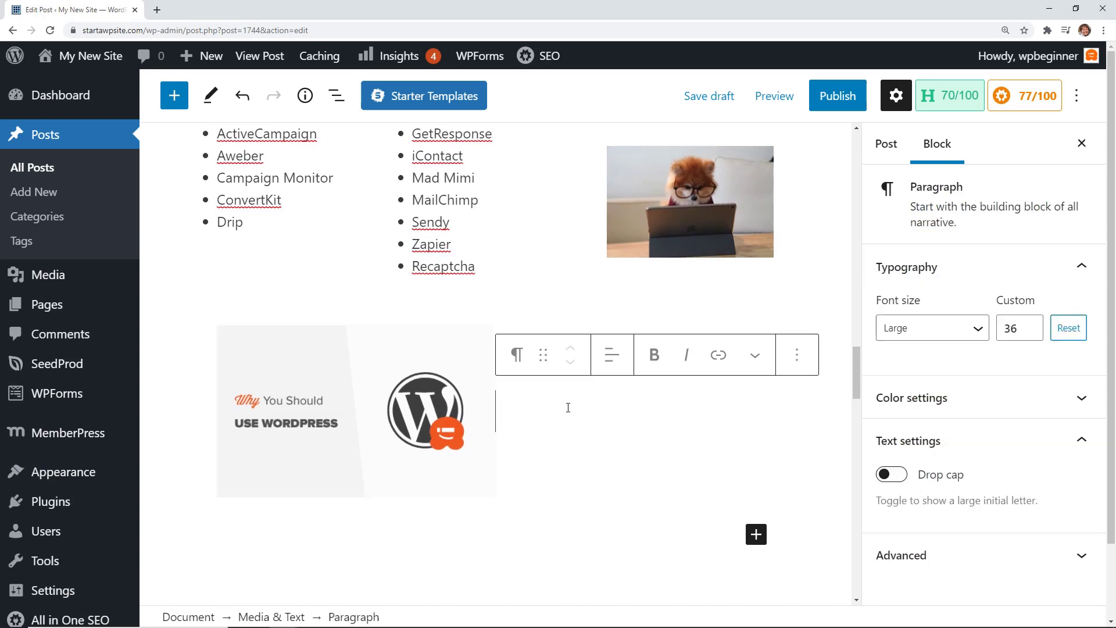
type("h")
key("BackSpace")
type("Here are all the reasons you should us")
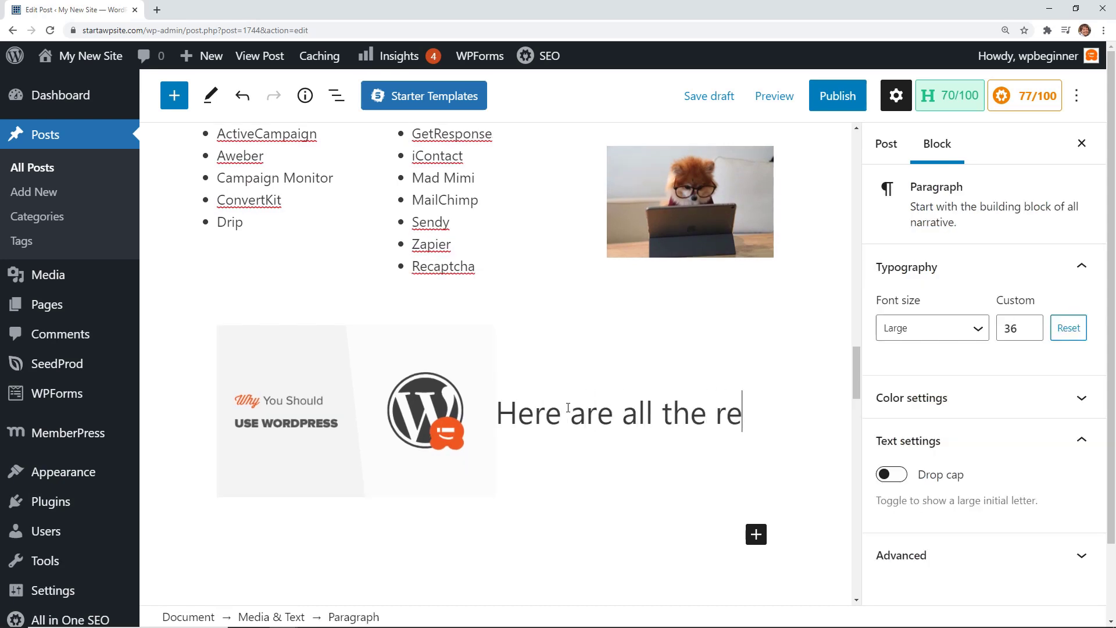
type("e WordPress")
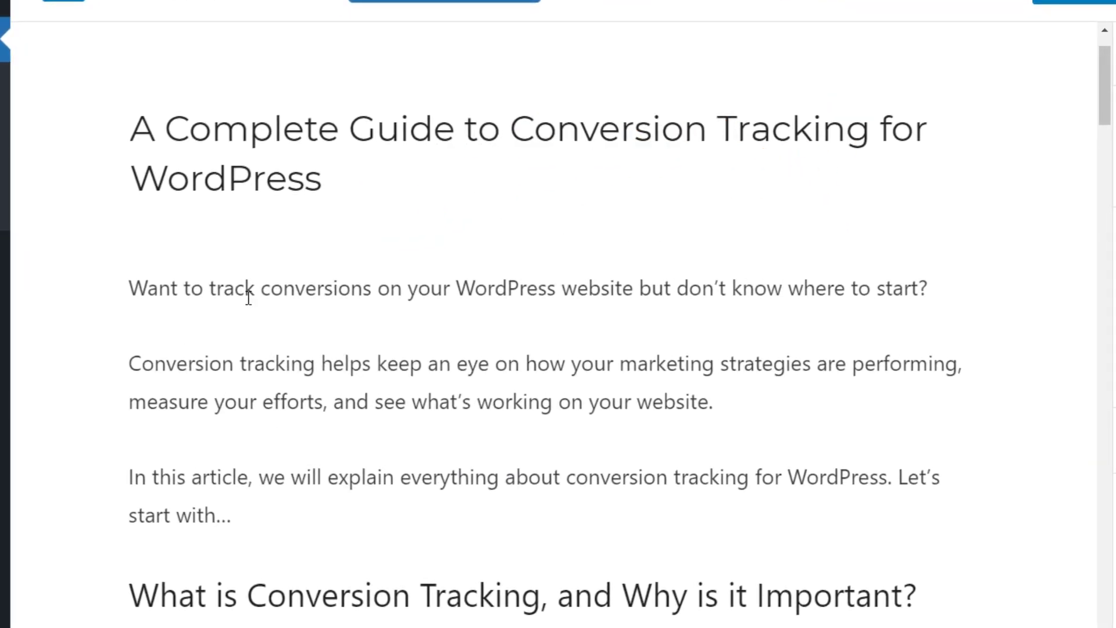
Select the three intro paragraphs and transform them into Columns via the Change type menu
left_click_drag(290, 522, 116, 291)
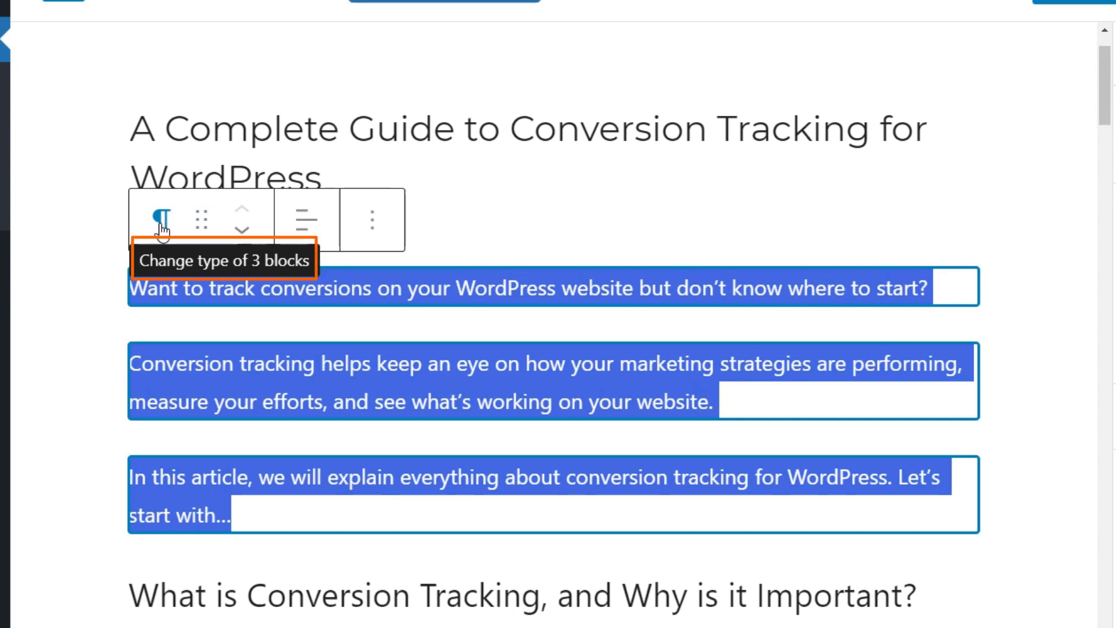
left_click(162, 220)
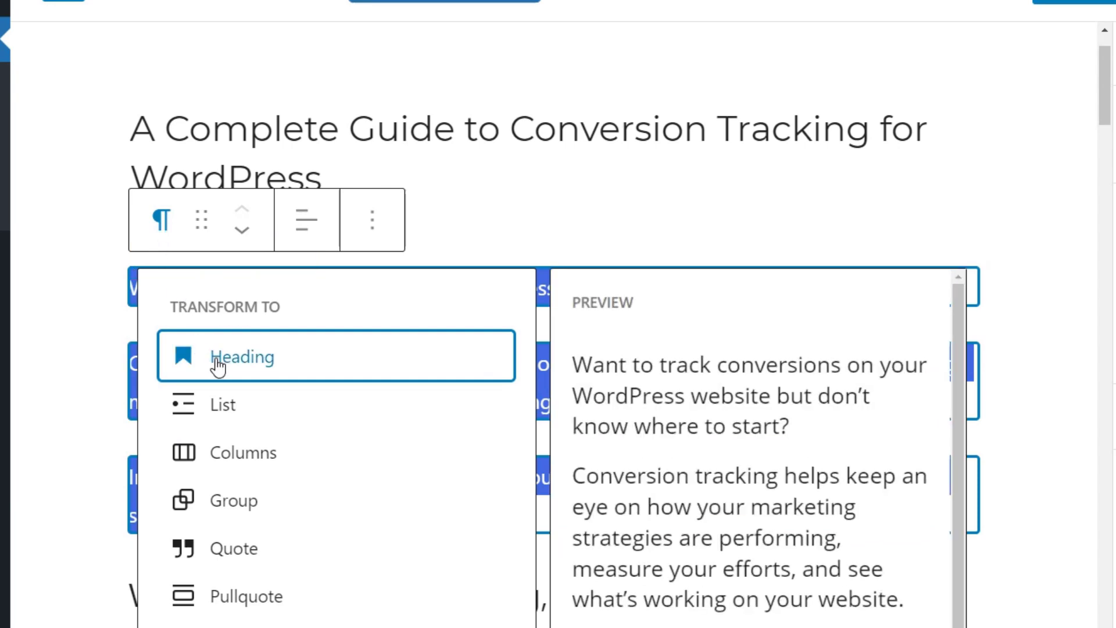
left_click(244, 453)
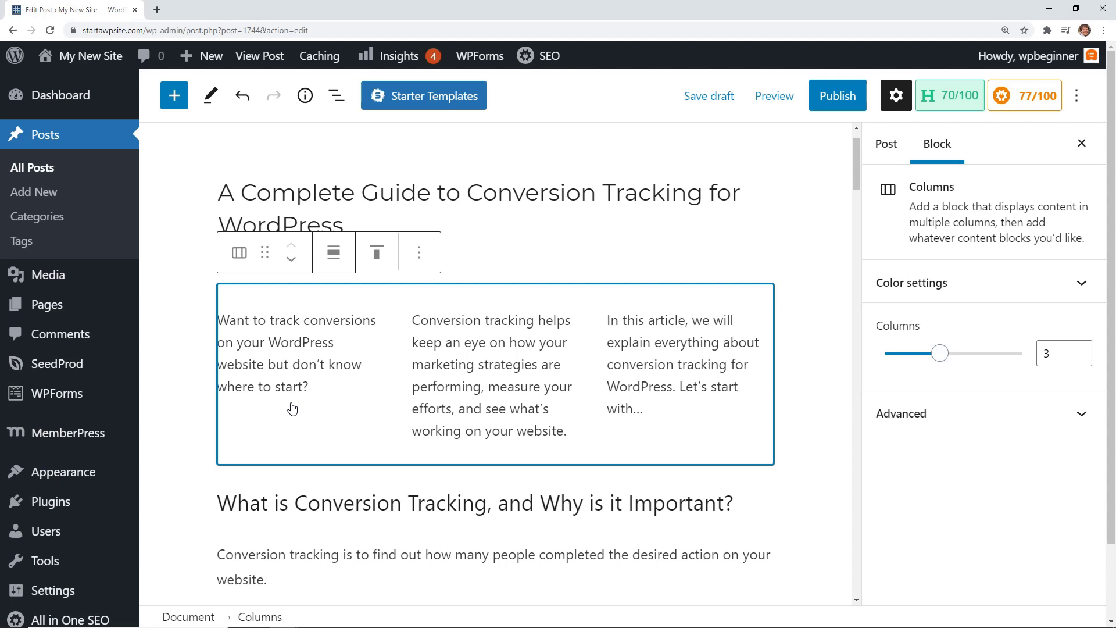
scroll(292, 408, "down", 3)
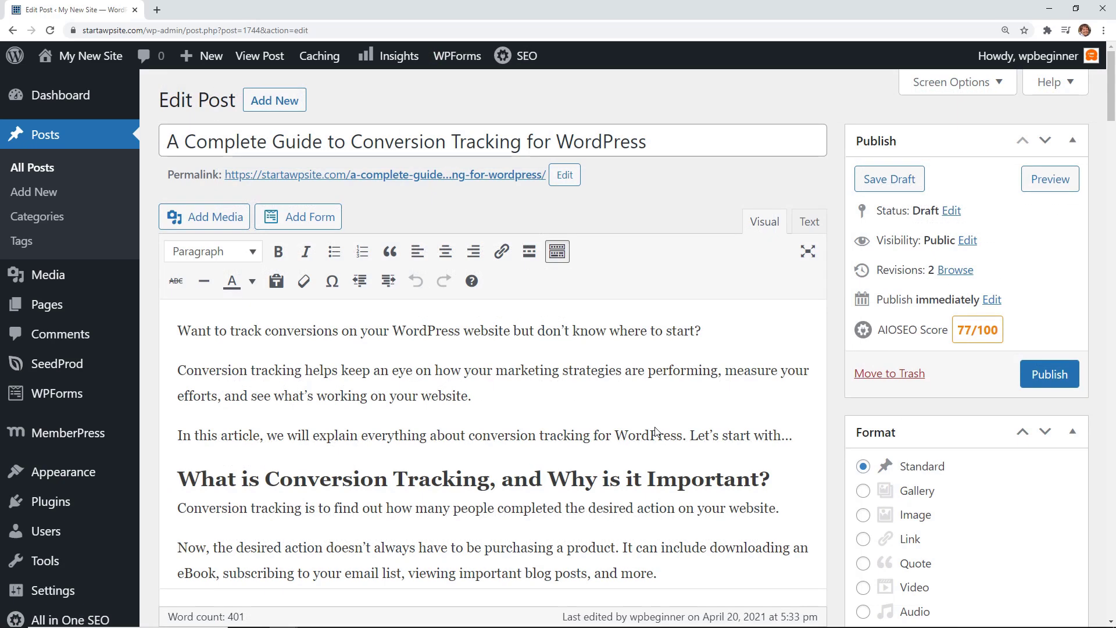
Search Add Plugins for 'lightweight grid columns' and install the Lightweight Grid Columns plugin
scroll(655, 431, "down", 6)
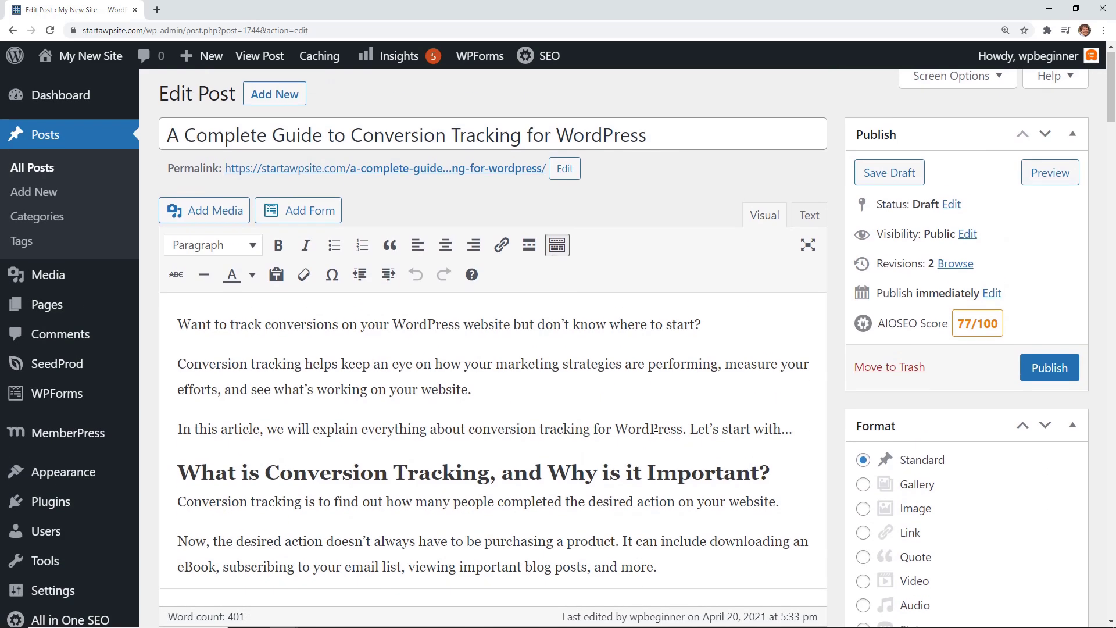
scroll(655, 429, "up", 1)
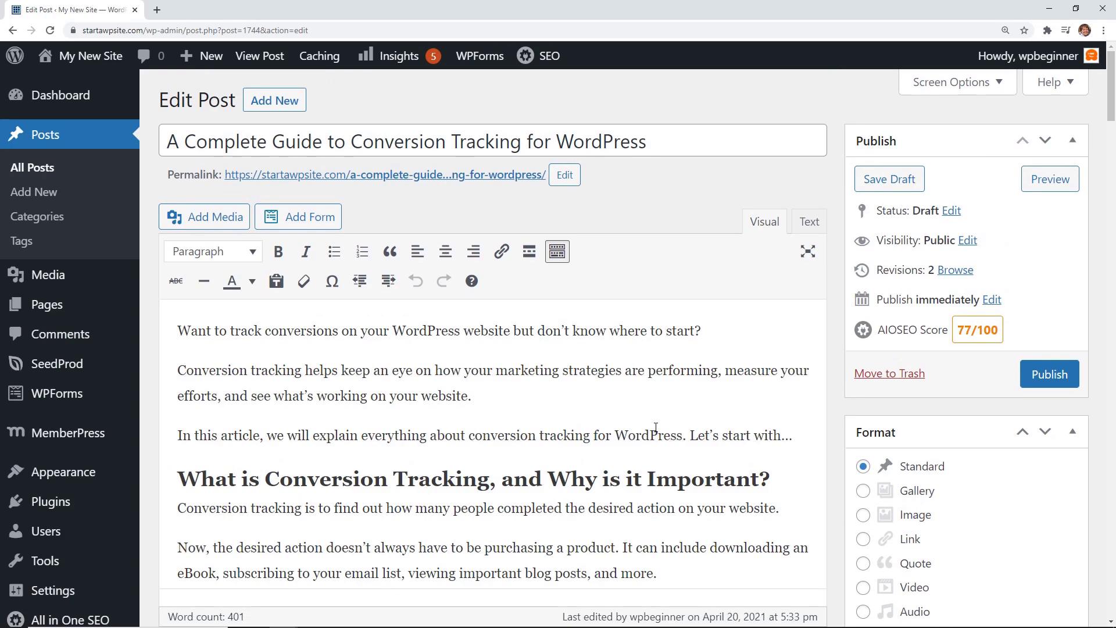
mouse_move(47, 502)
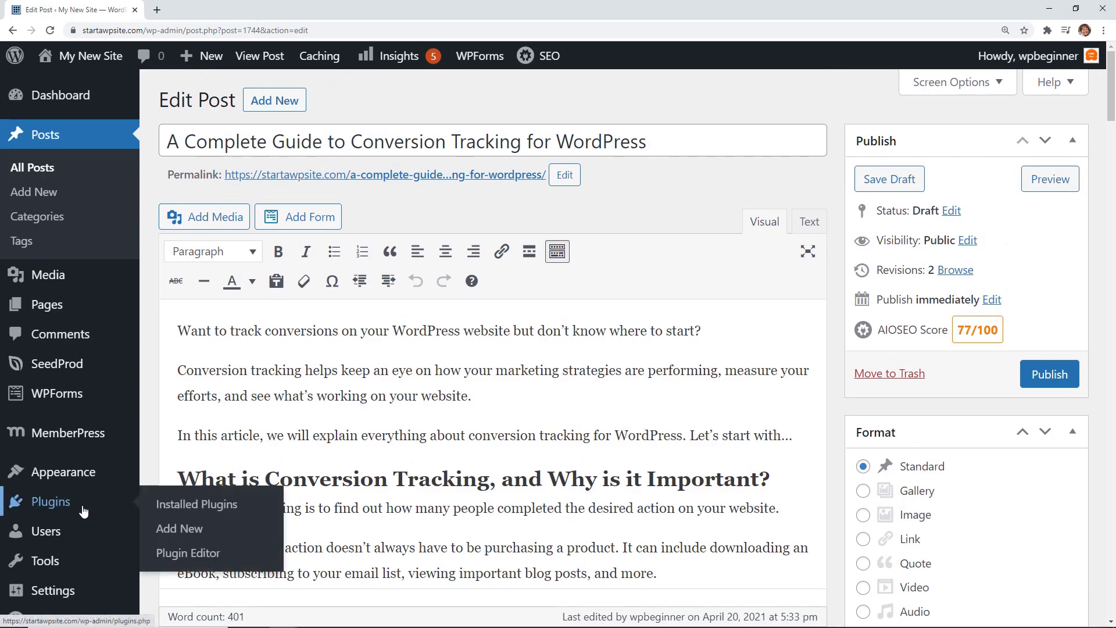
left_click(194, 531)
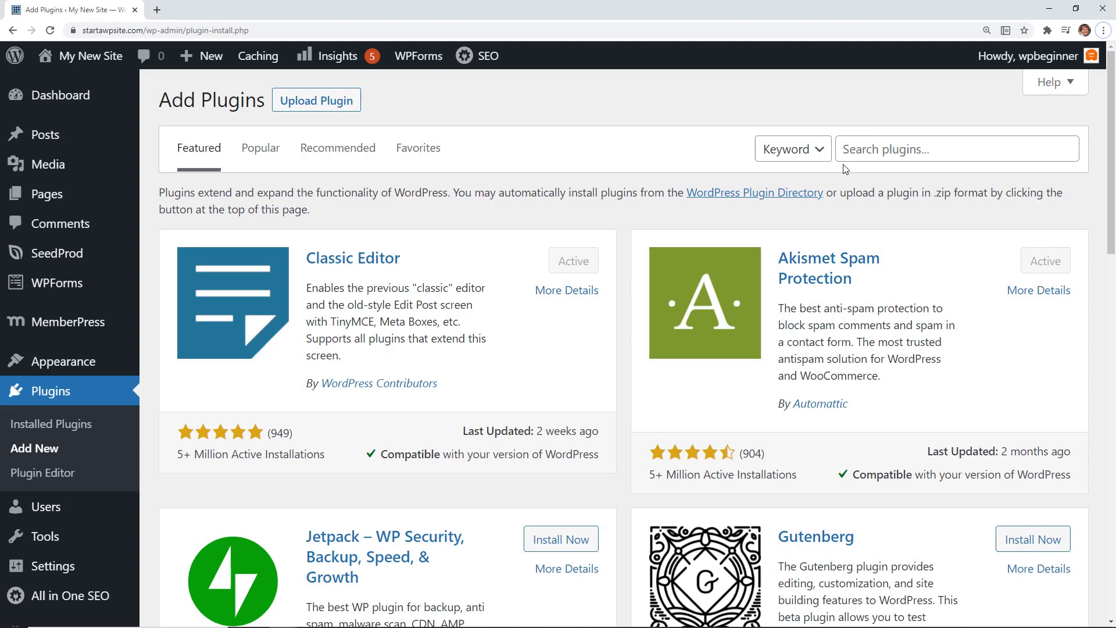
left_click(865, 153)
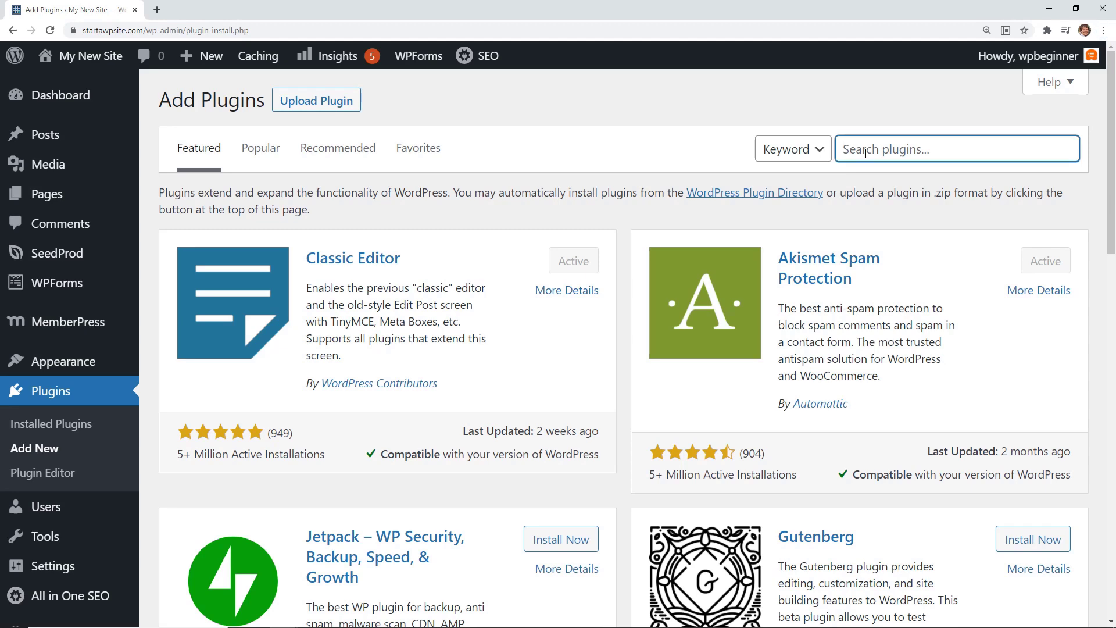
type("lightweight grid columns")
left_click(561, 250)
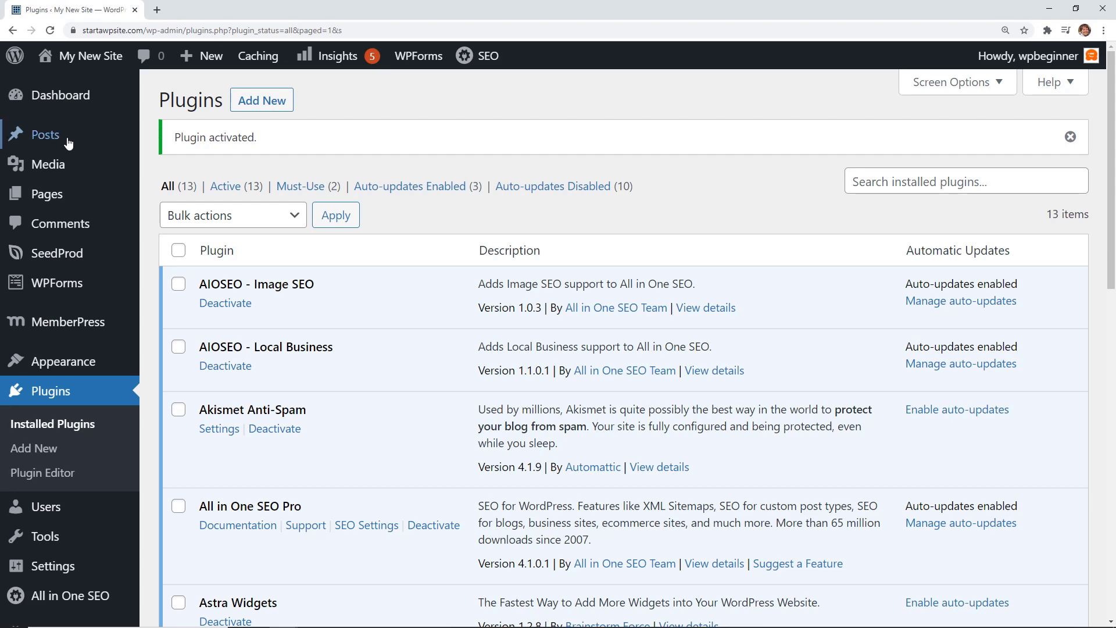
Open the conversion tracking post for editing from the All Posts list
mouse_move(68, 142)
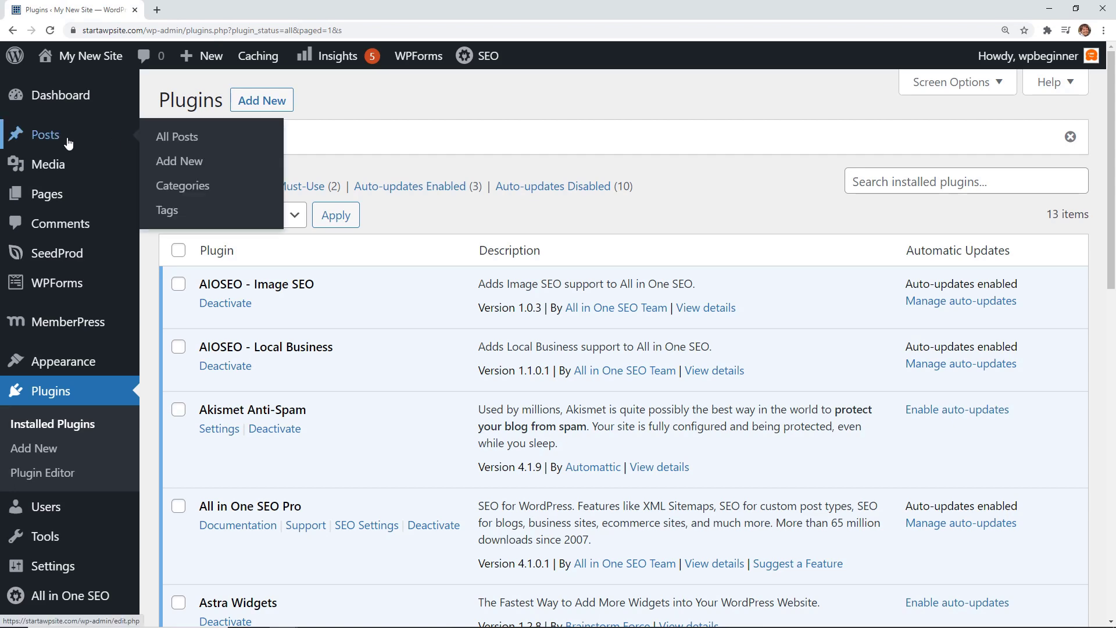
left_click(174, 139)
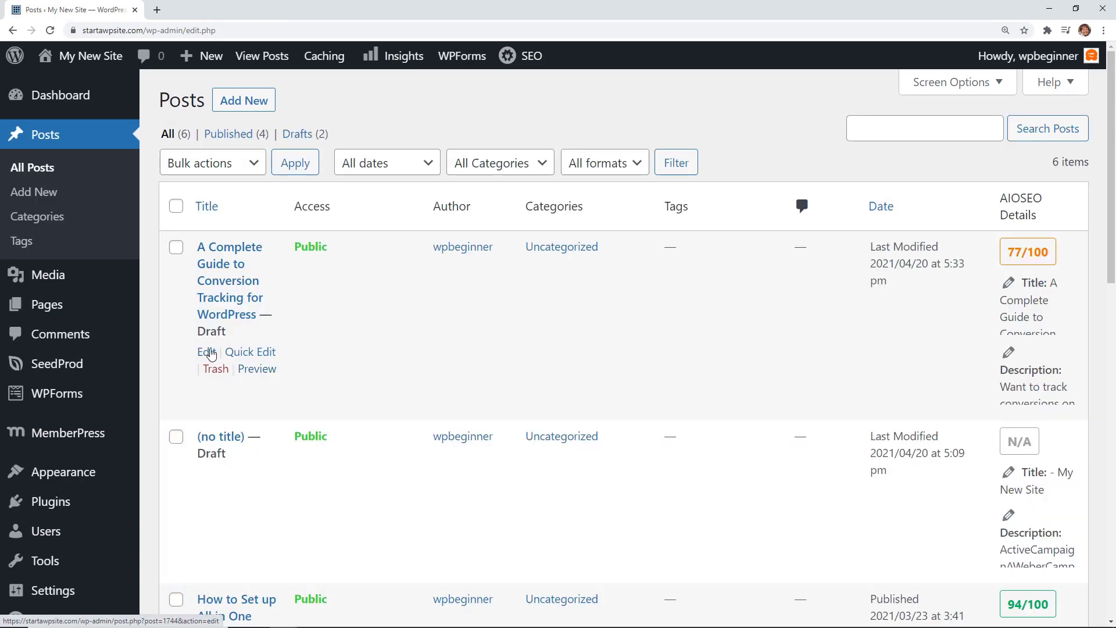
left_click(206, 352)
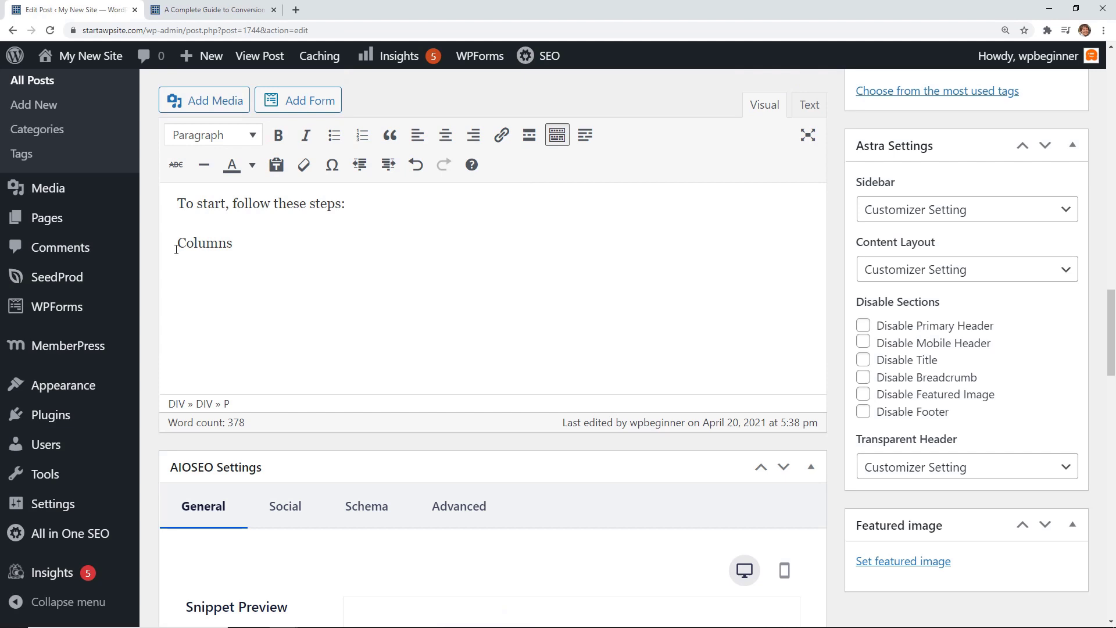
scroll(290, 288, "up", 2)
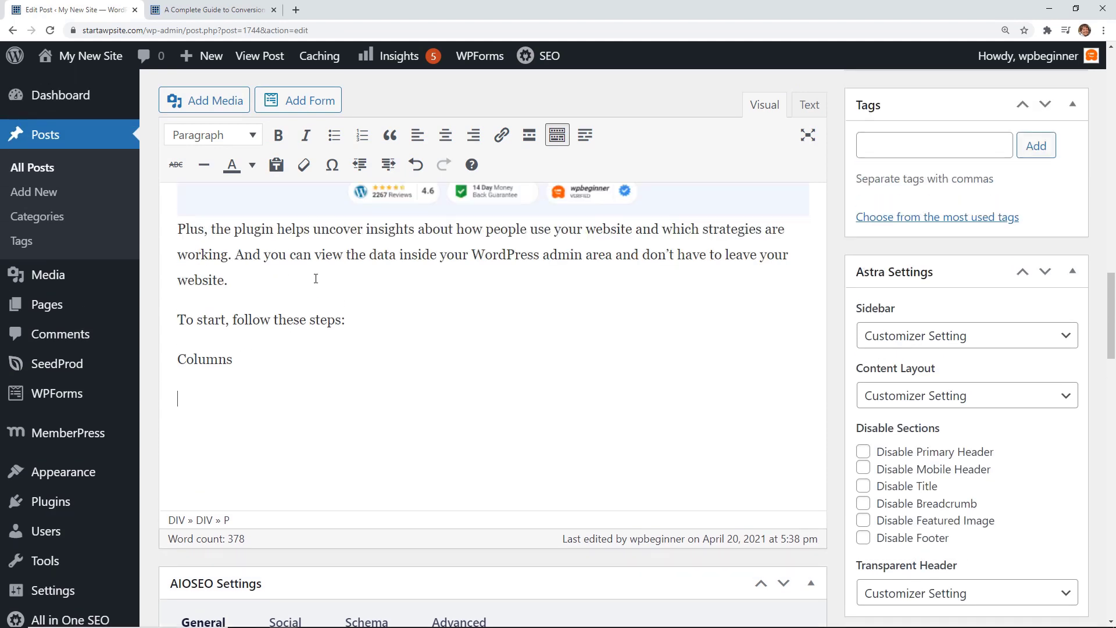
Insert a 50/50/100 lgc_column containing the pasted 'Without conversion tracking' paragraph
left_click(588, 137)
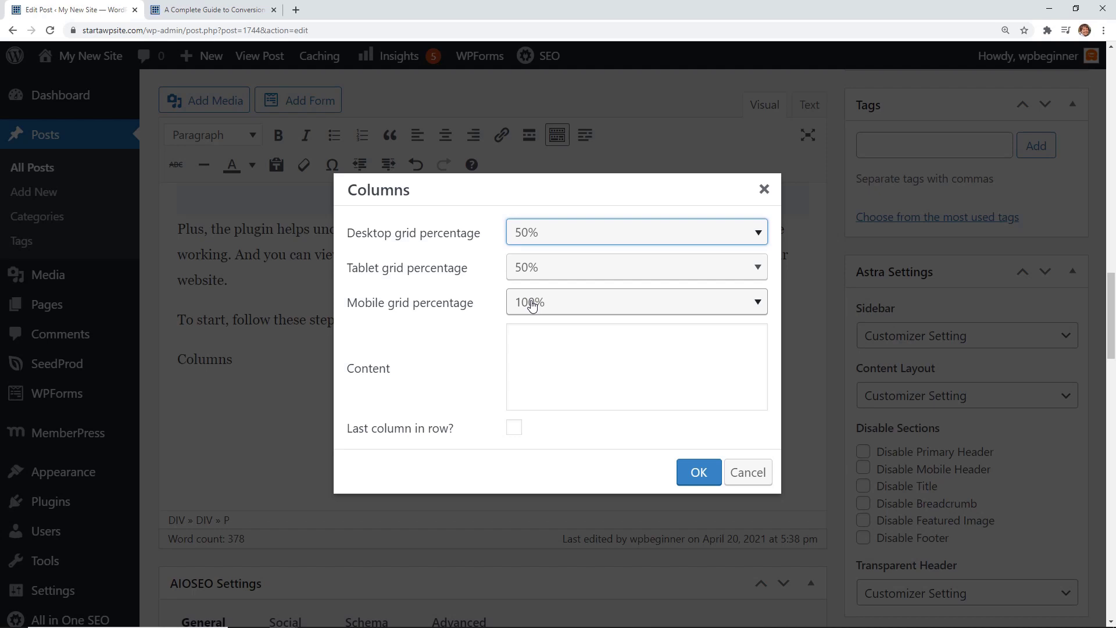
left_click(526, 359)
key("ctrl+v")
scroll(572, 374, "up", 3)
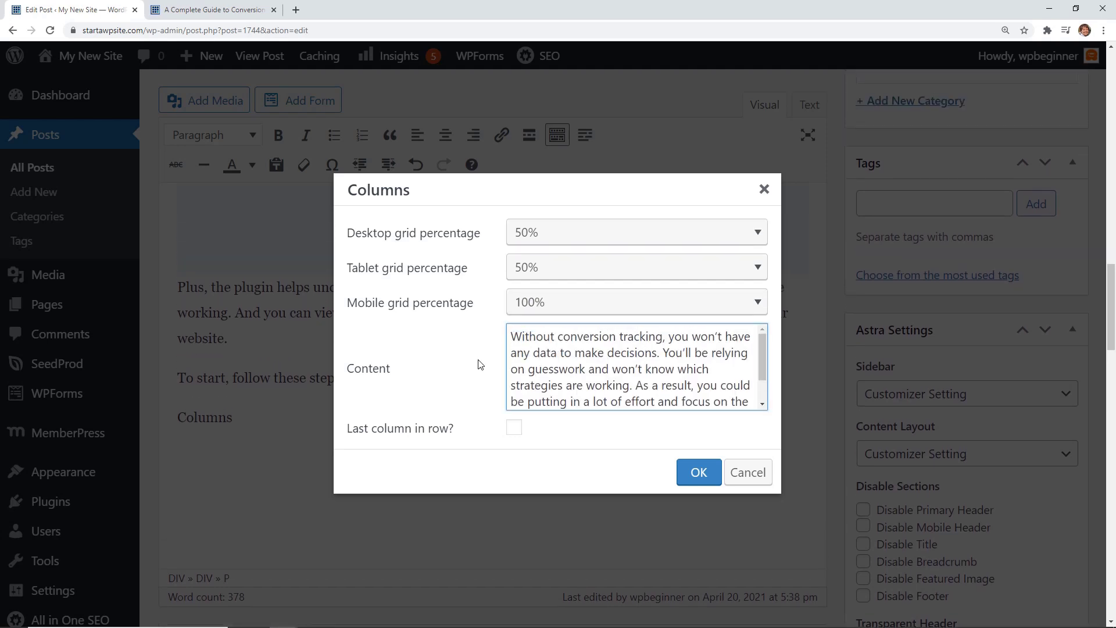
scroll(557, 356, "down", 2)
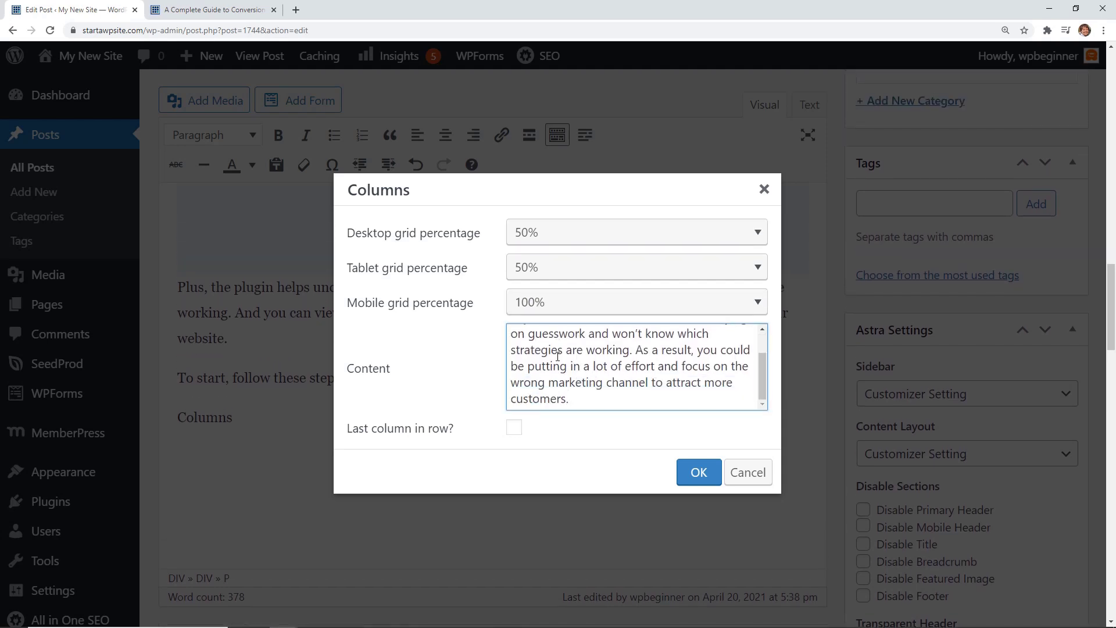
left_click(698, 471)
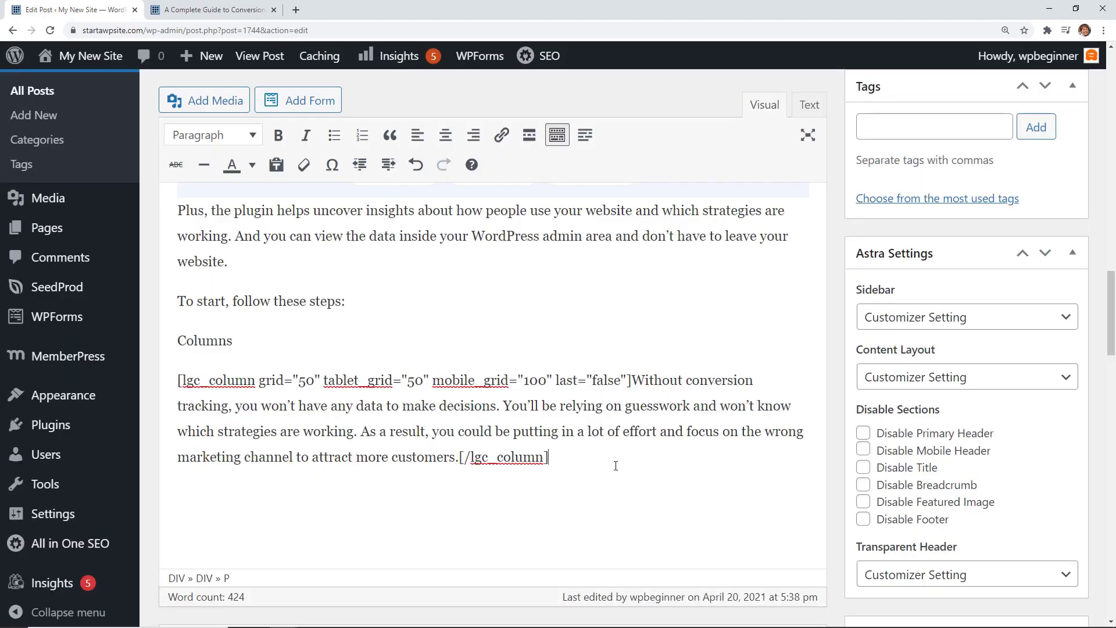
Add a second lgc_column, marked last in row, holding the 'Now, the desired action' paragraph
key("Return")
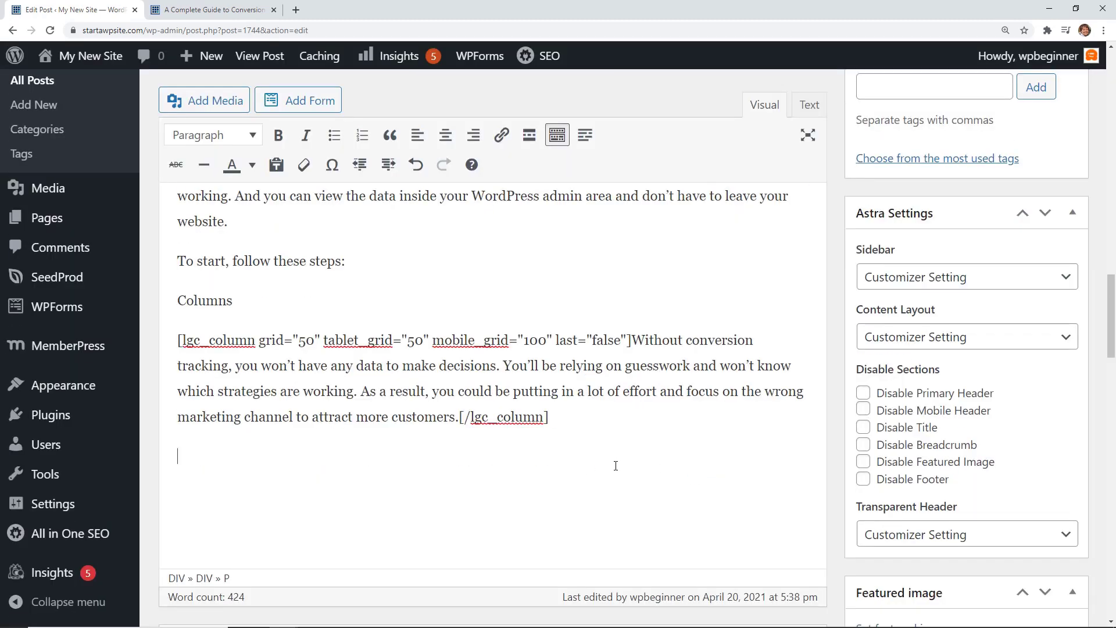
left_click(585, 135)
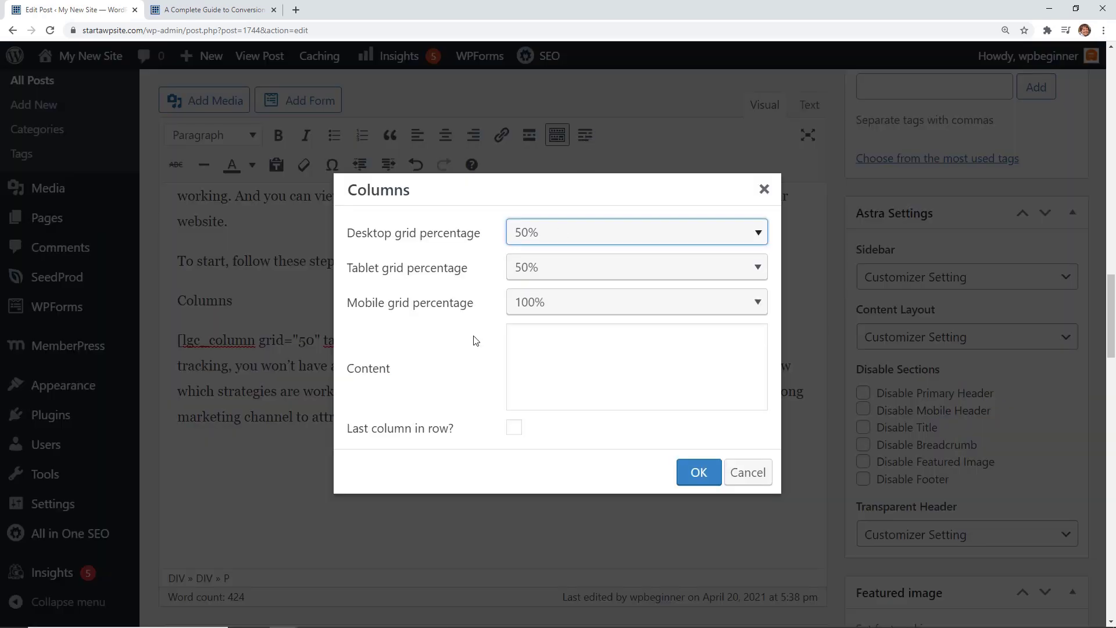
left_click(515, 436)
left_click(215, 10)
left_click_drag(136, 226, 660, 252)
key("ctrl+c")
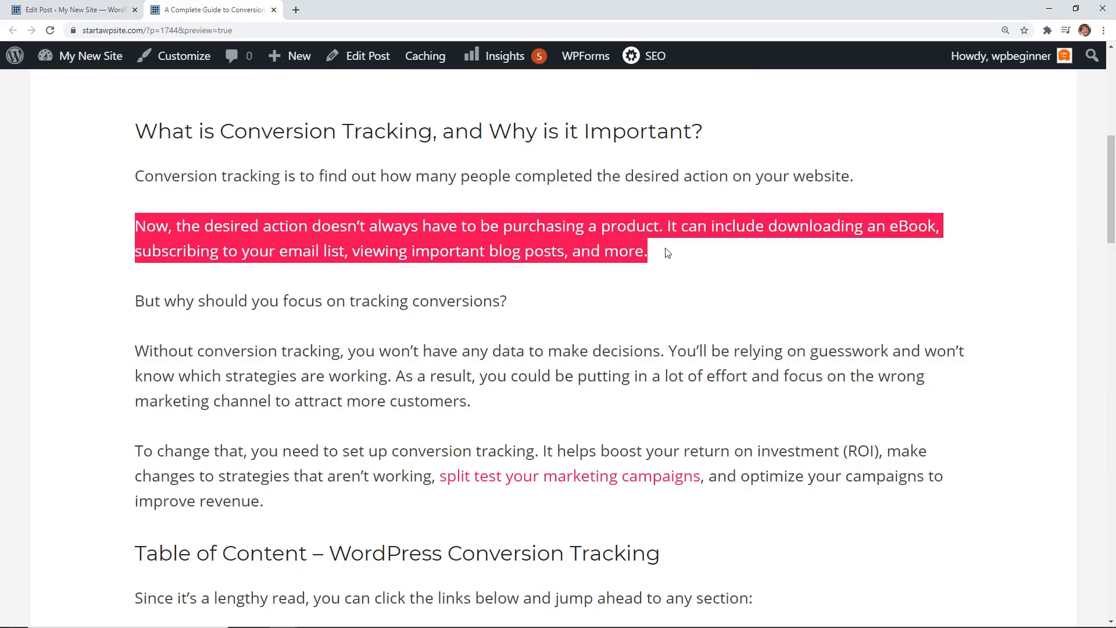
key("ctrl+Page_Up")
left_click(545, 342)
key("ctrl+v")
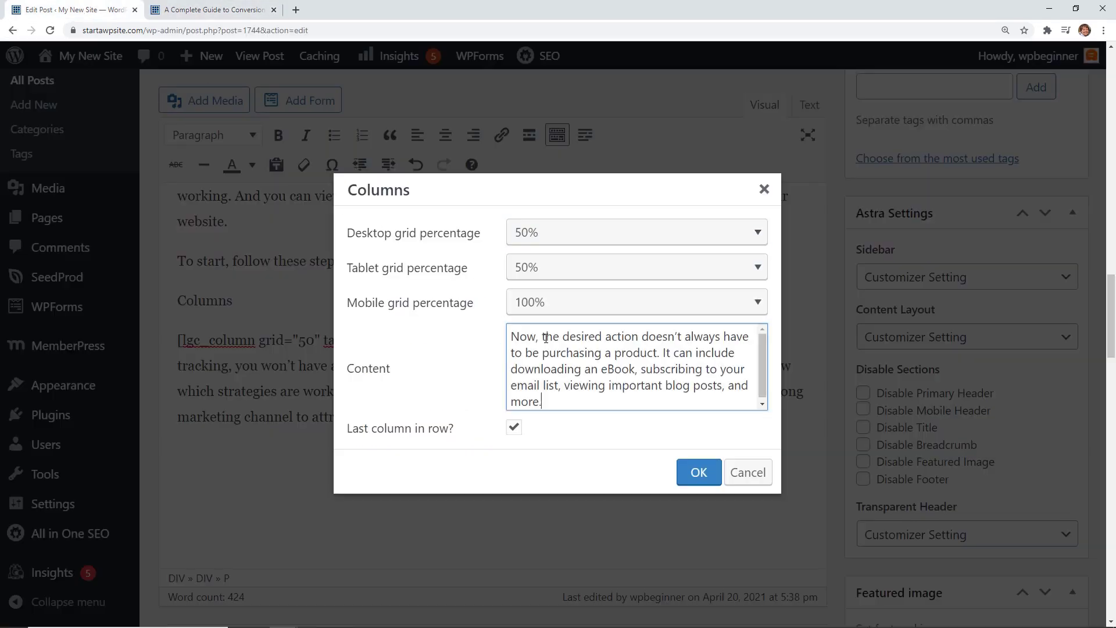
left_click(697, 474)
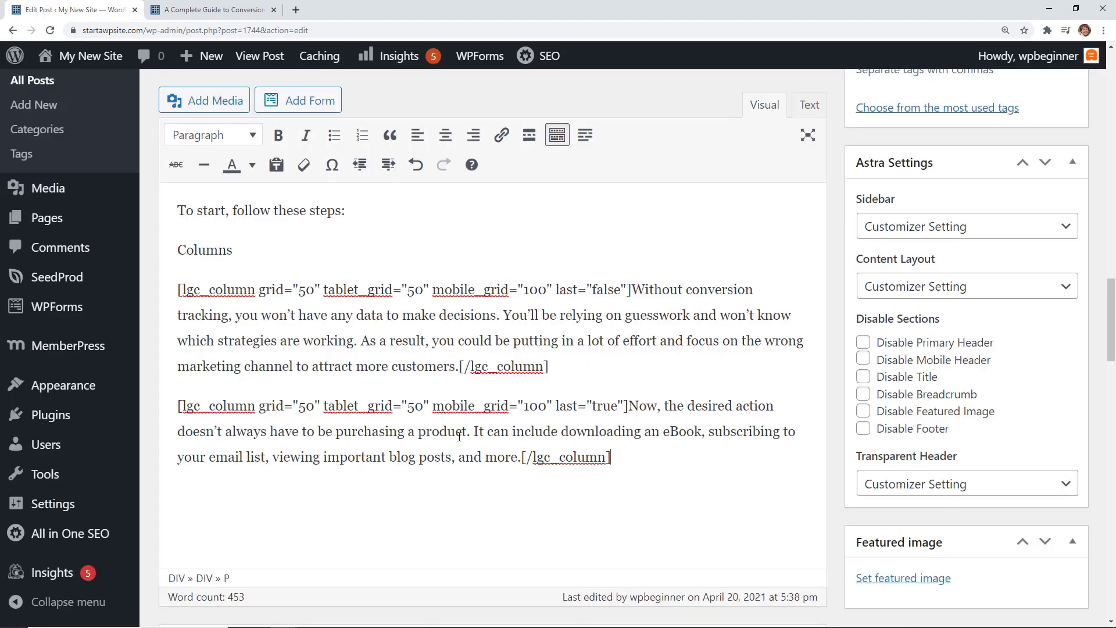
Save the draft, preview the side-by-side columns on the site, then return to the editor
scroll(717, 320, "up", 10)
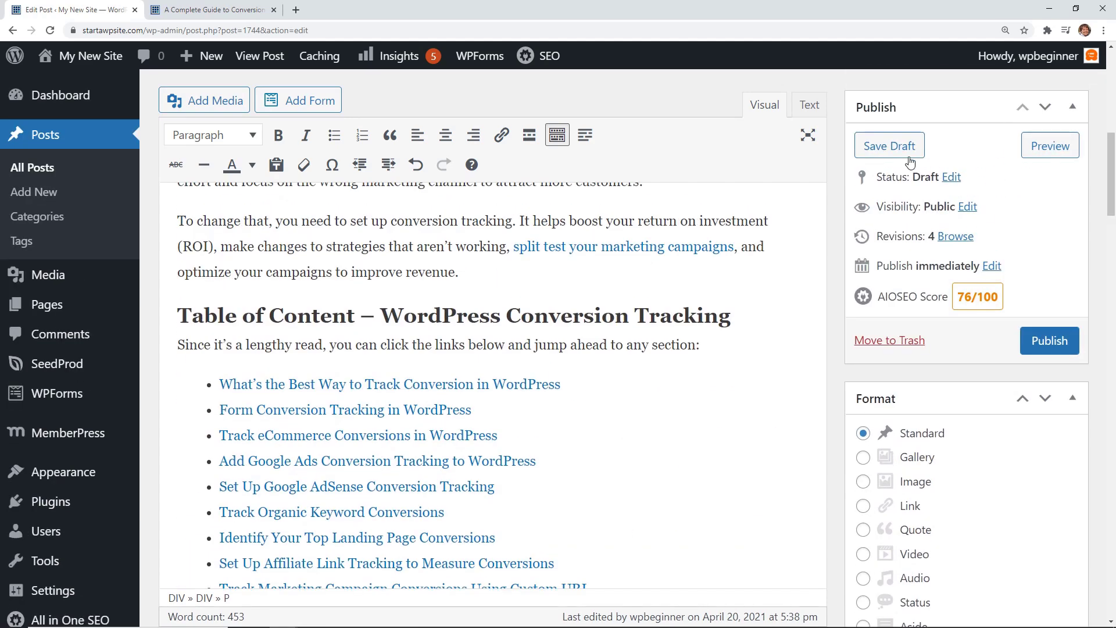
left_click(873, 146)
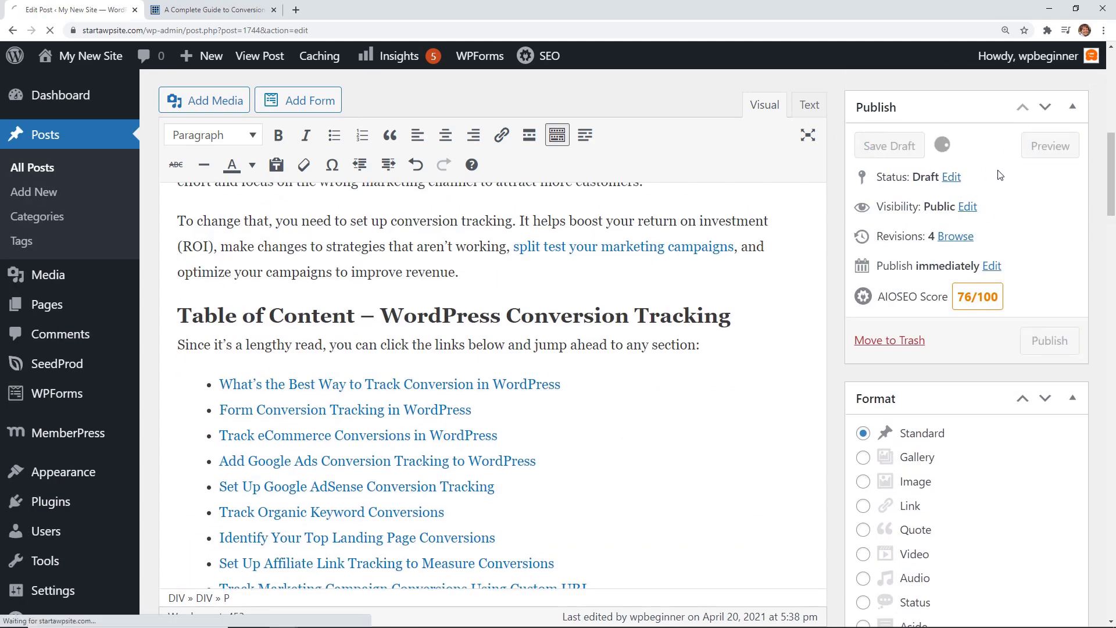
left_click(1052, 146)
scroll(645, 394, "up", 8)
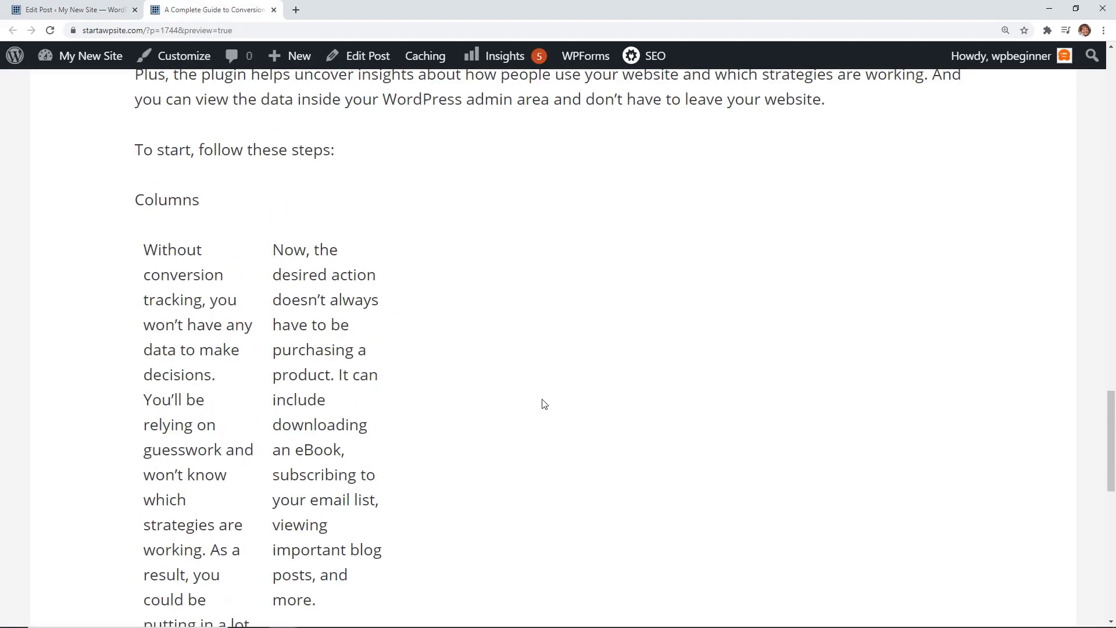
scroll(194, 345, "up", 4)
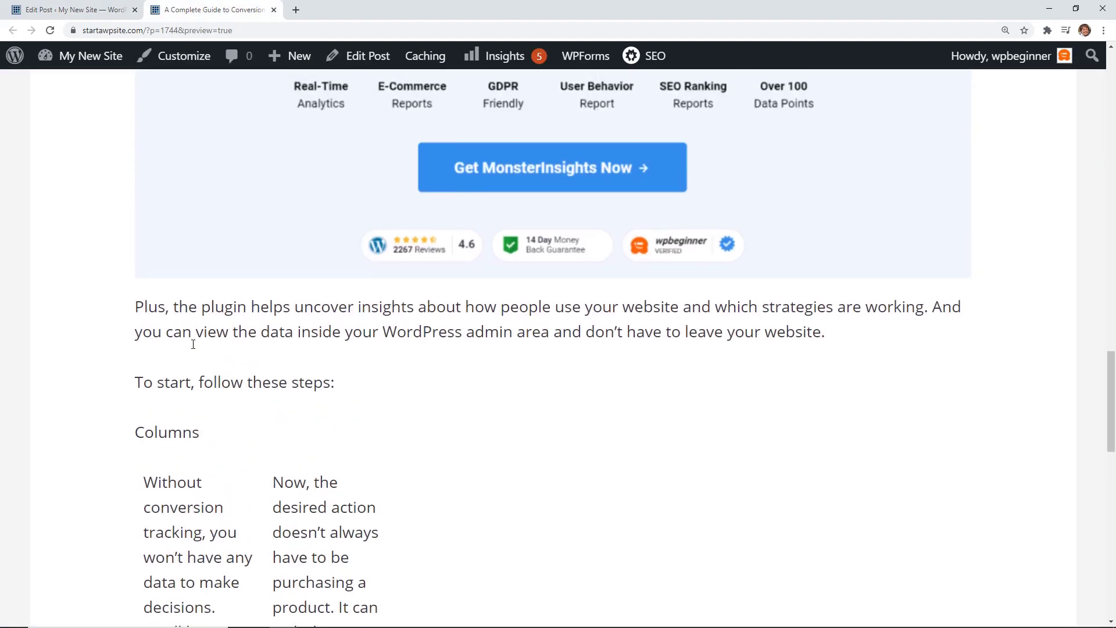
scroll(194, 344, "up", 3)
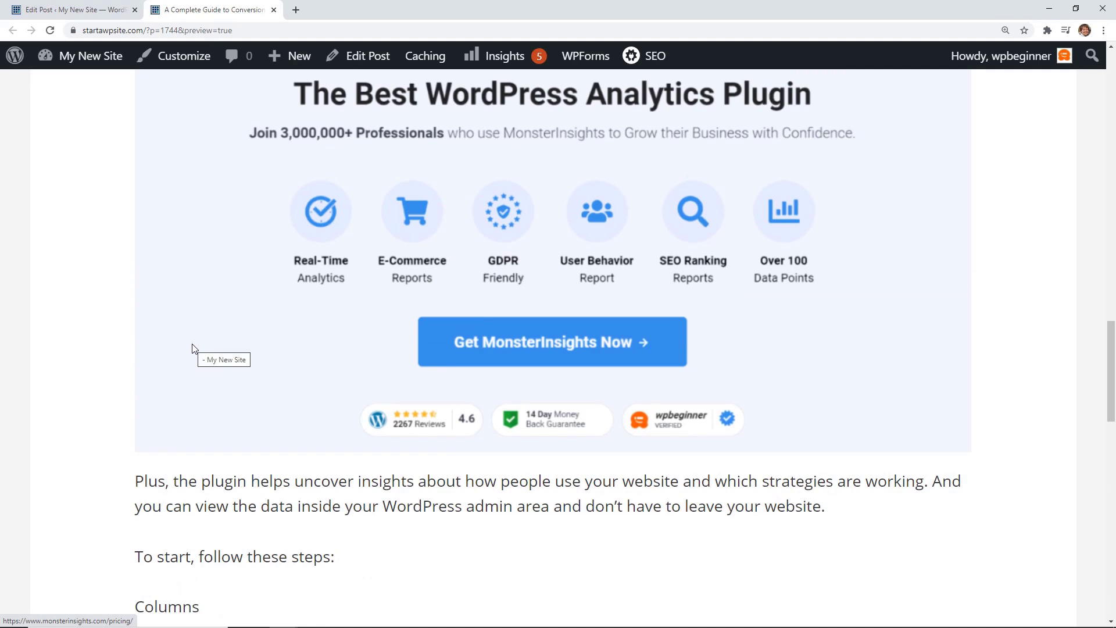
mouse_move(79, 69)
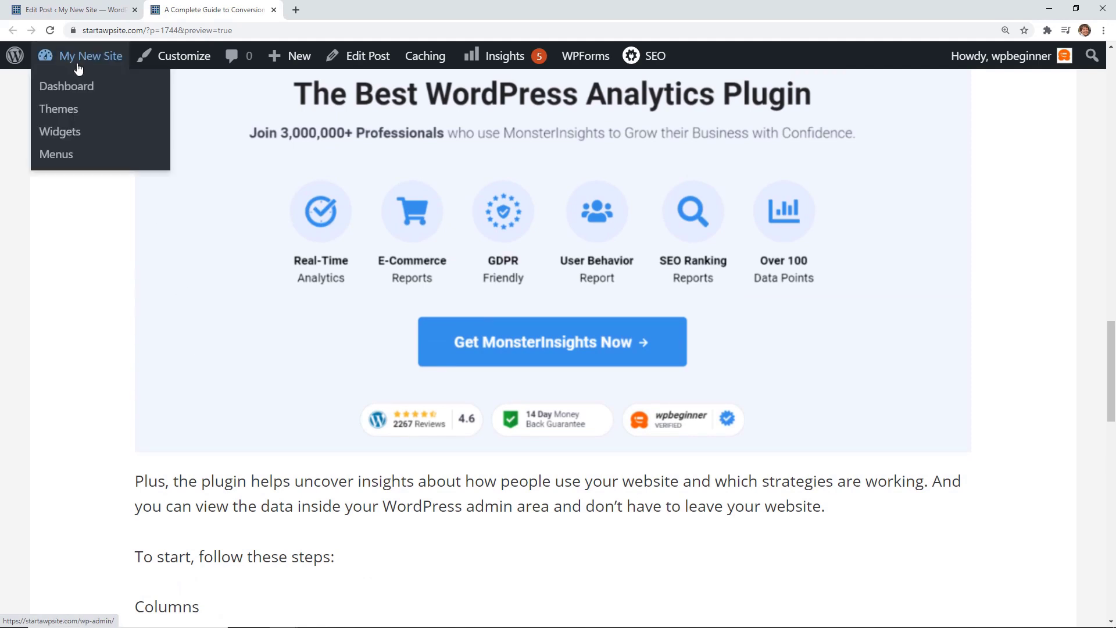
left_click(78, 10)
Start a new landing page from the SeedProd Pages screen
scroll(116, 383, "down", 2)
mouse_move(137, 399)
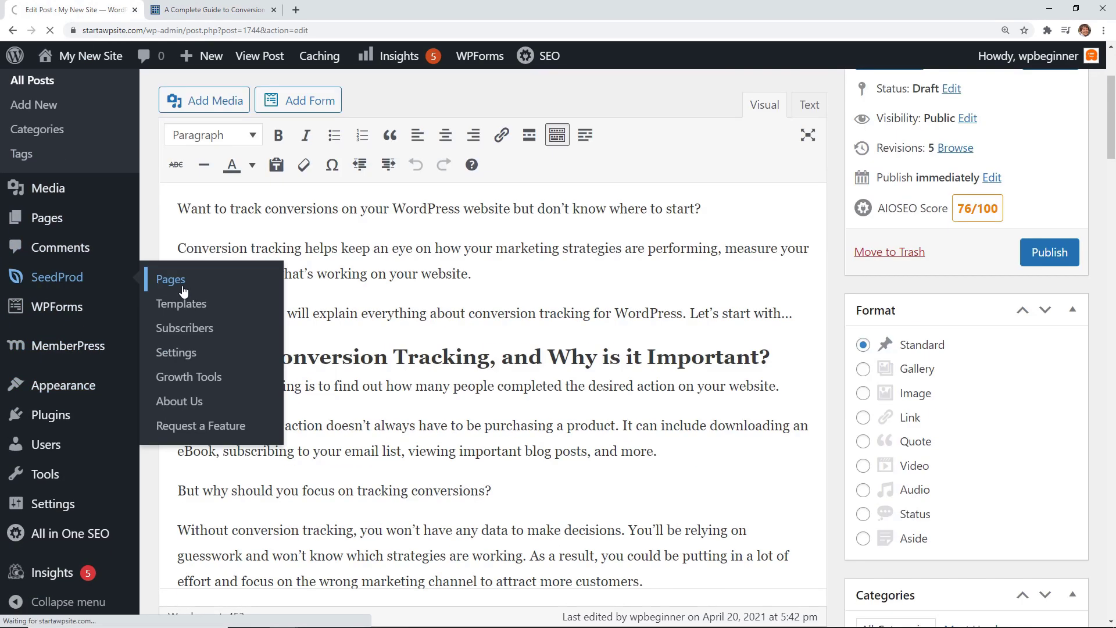
left_click(167, 280)
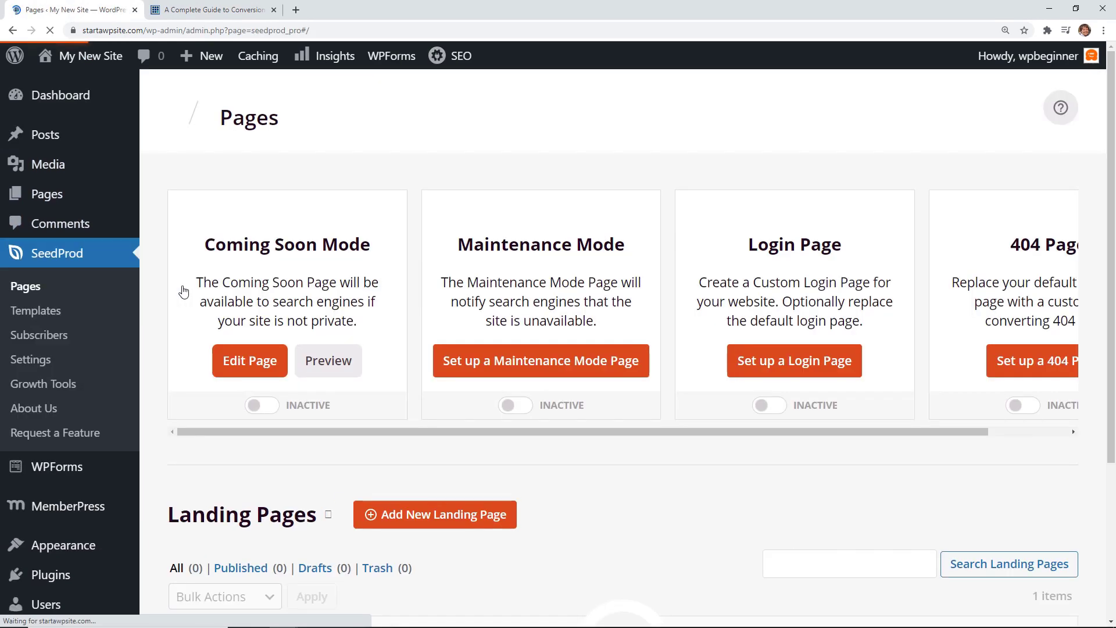
scroll(183, 291, "down", 1)
scroll(183, 291, "down", 5)
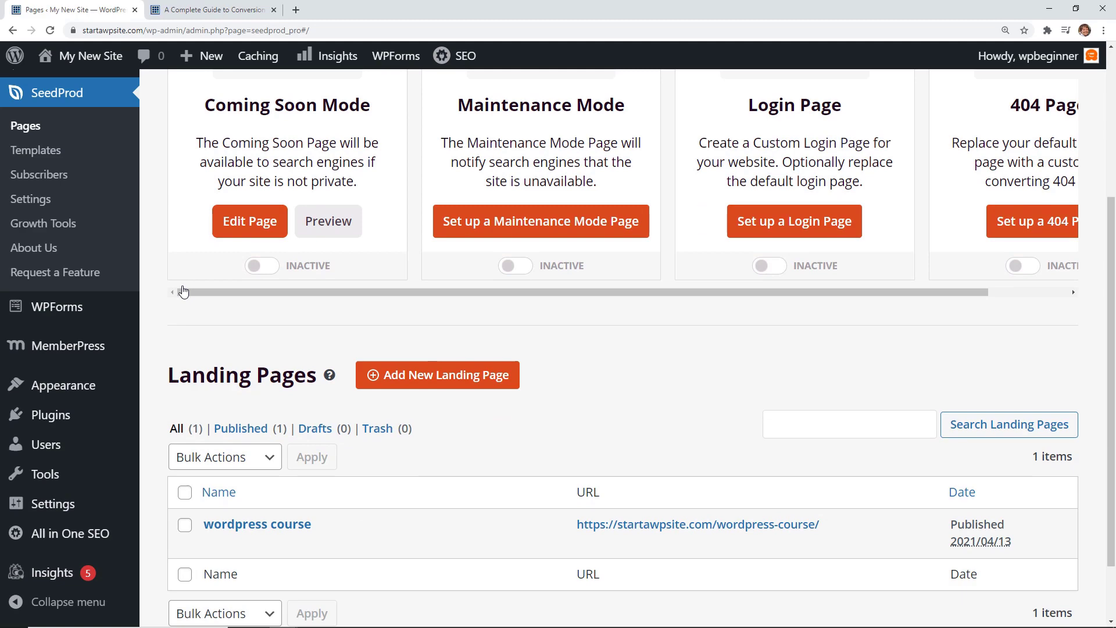
left_click(442, 304)
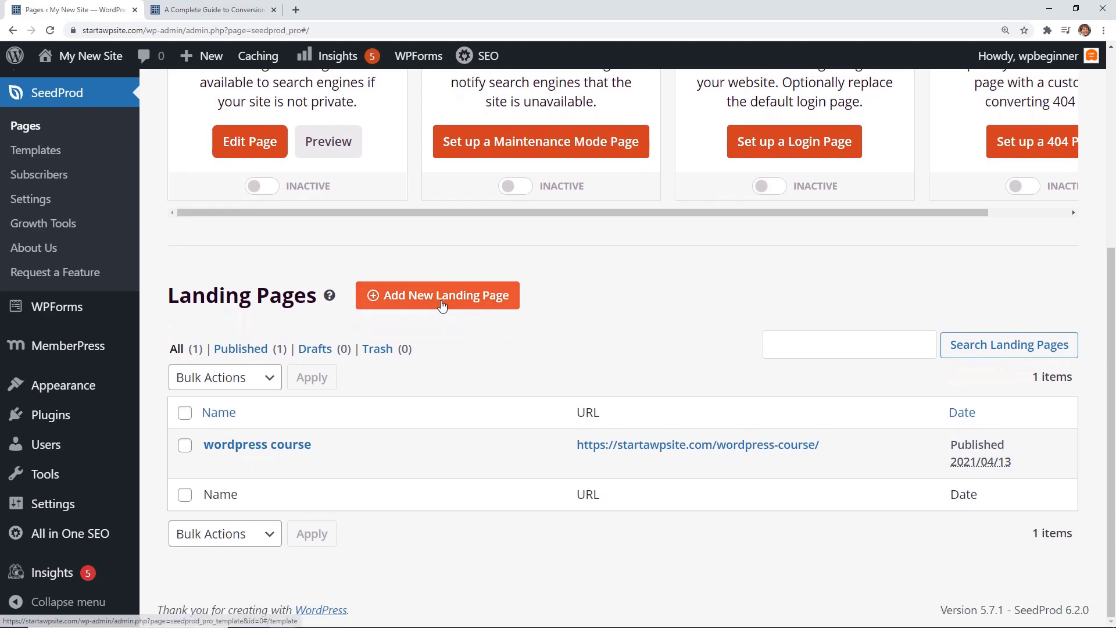
Build the page from the Fitness Sales Page template and scroll through its fitness challenge sections
scroll(454, 314, "down", 8)
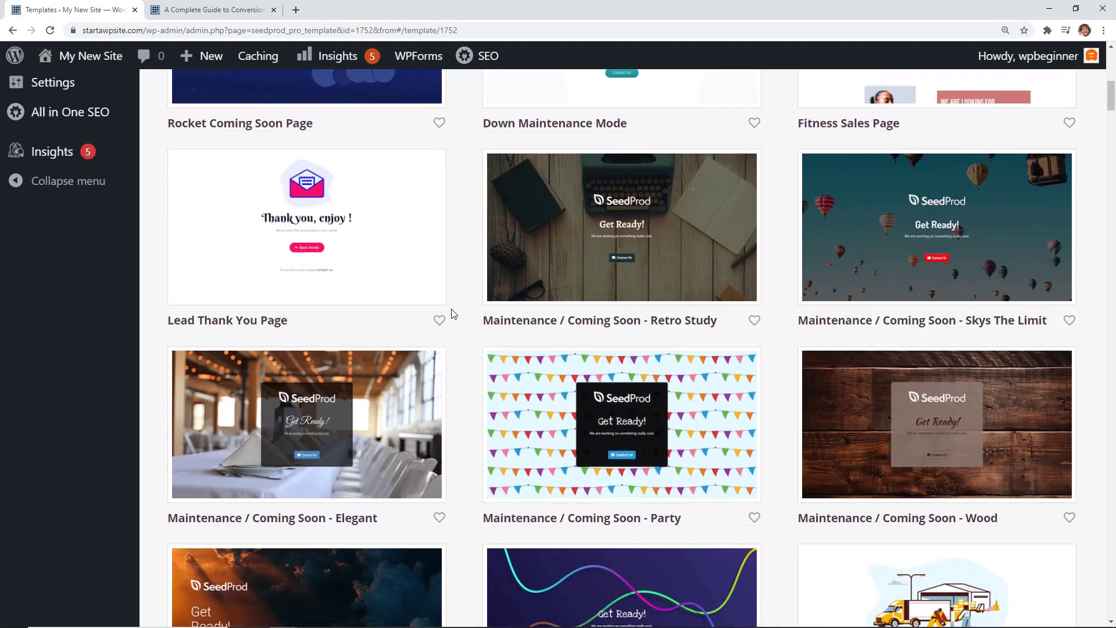
scroll(454, 314, "down", 1)
scroll(451, 314, "up", 1)
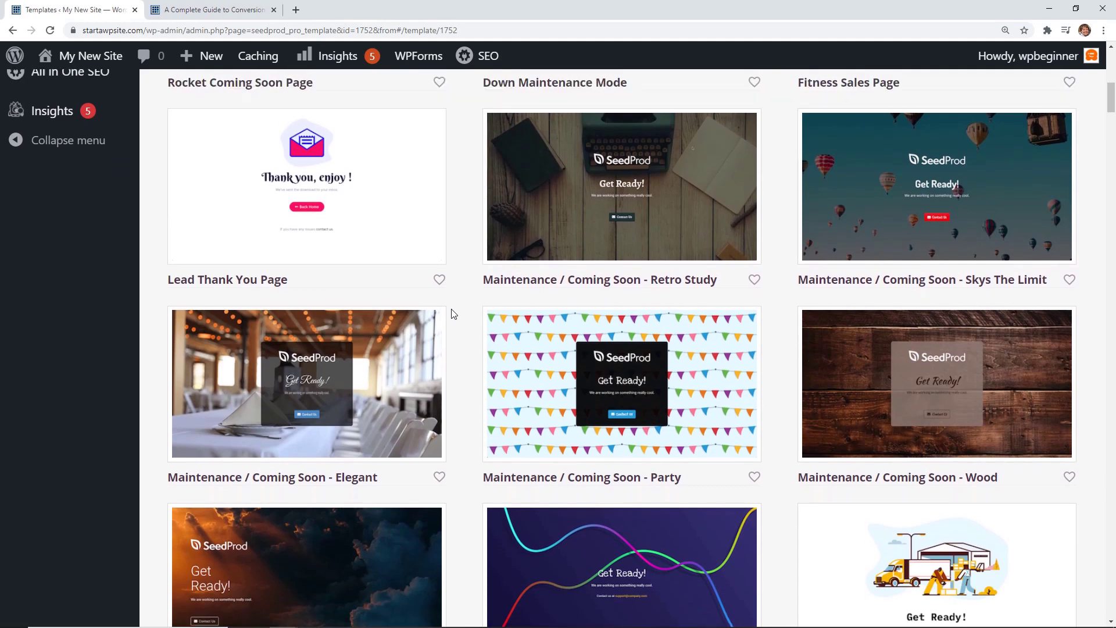
left_click(488, 317)
left_click(436, 472)
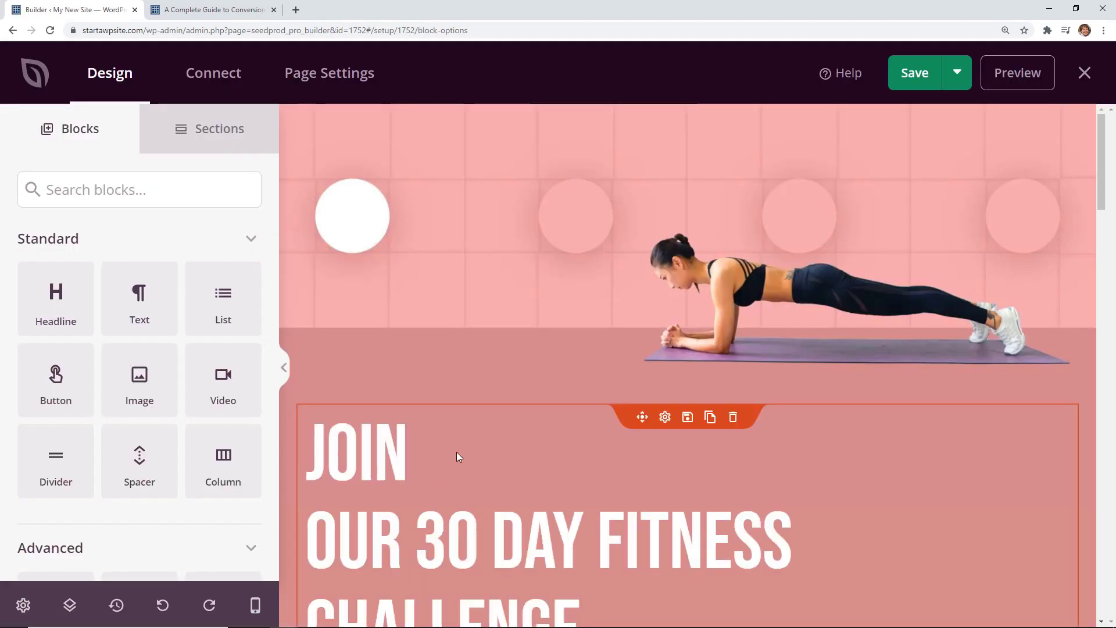
scroll(469, 445, "down", 2)
scroll(469, 444, "down", 3)
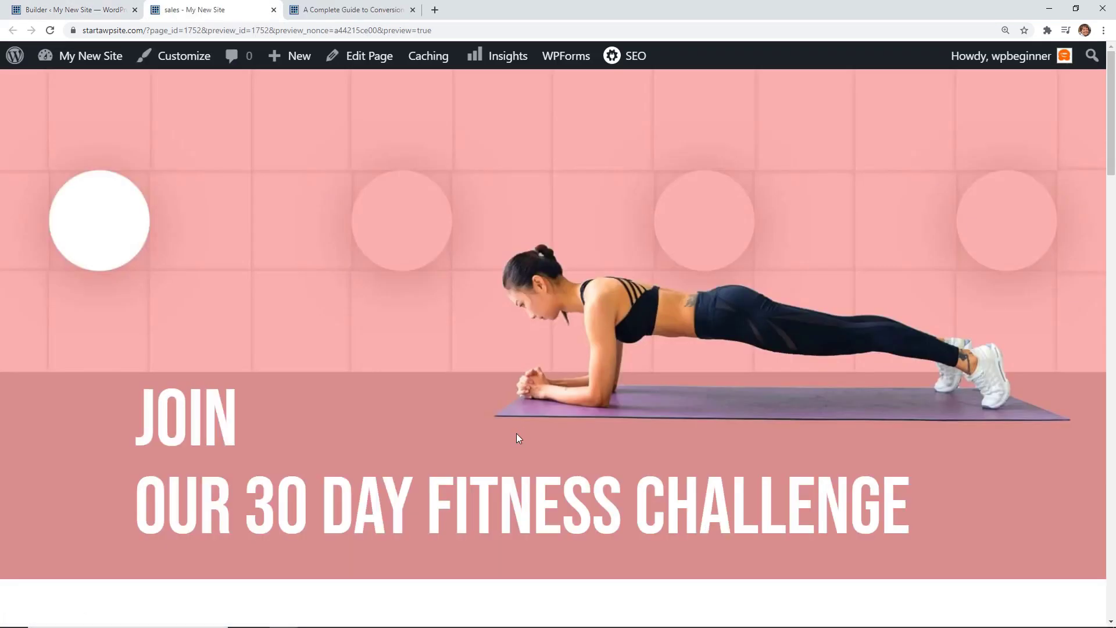
scroll(508, 439, "down", 2)
scroll(509, 442, "down", 6)
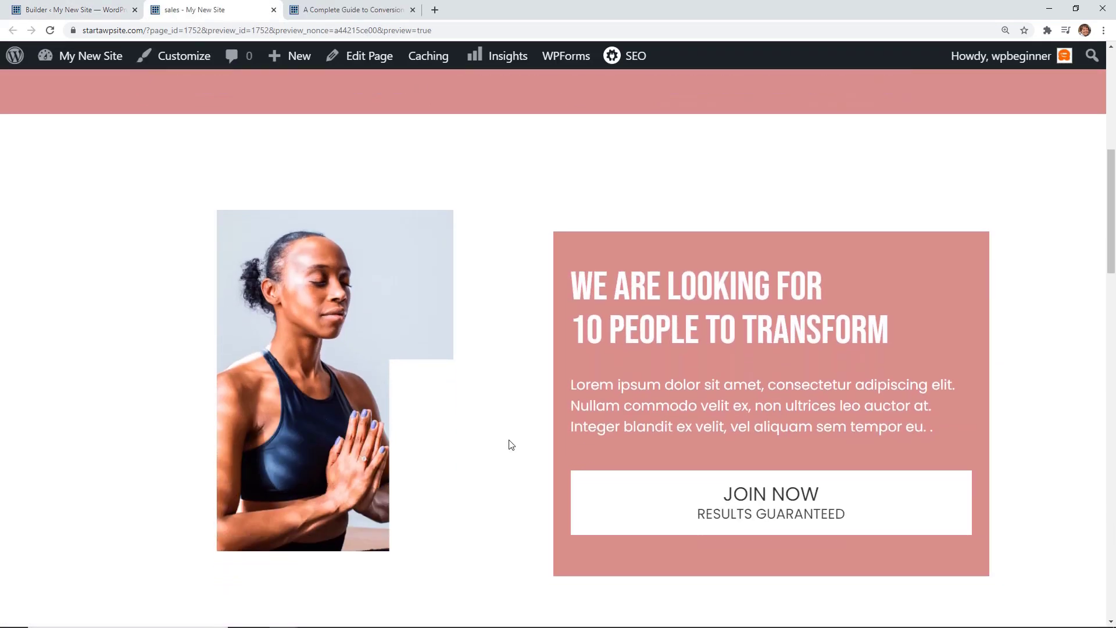
scroll(509, 442, "down", 4)
scroll(509, 444, "down", 9)
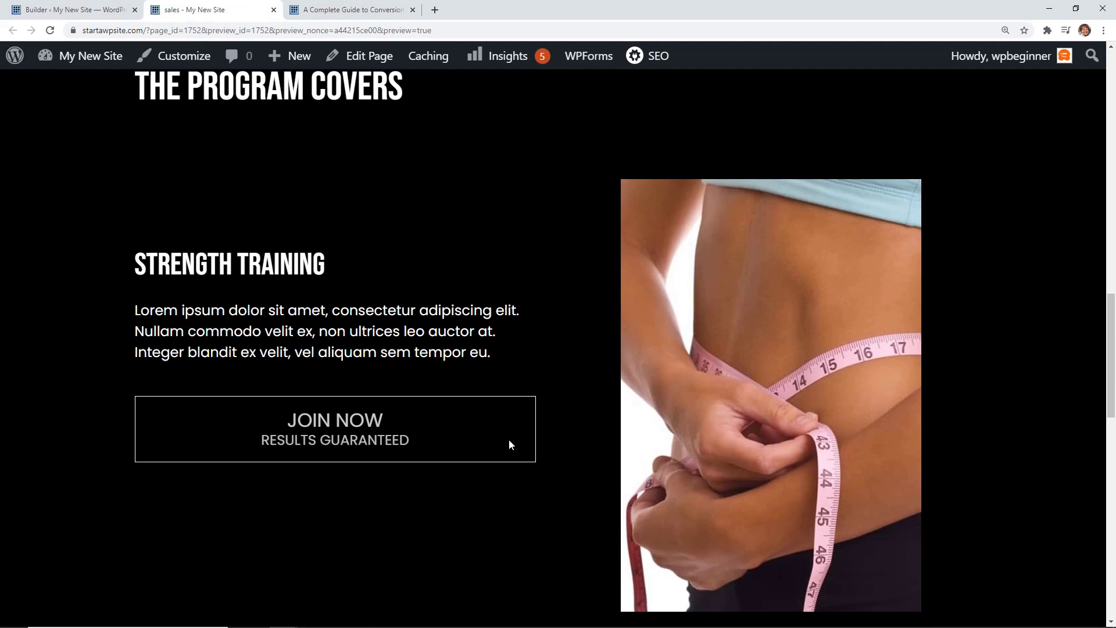
Load seedprod.com in a new Chrome tab
left_click(440, 11)
type("see")
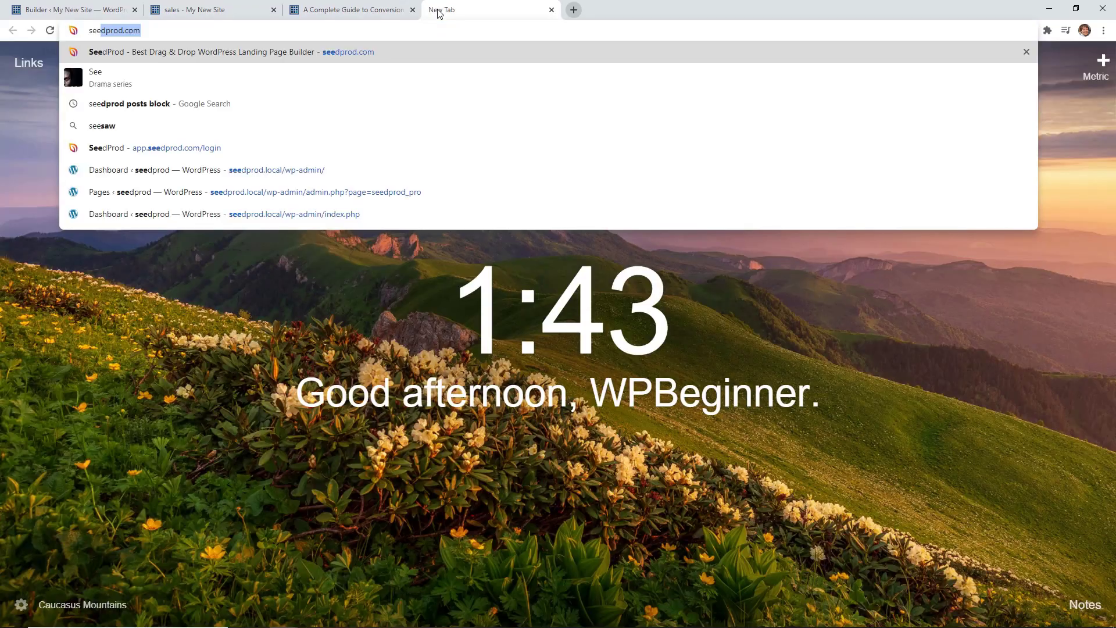
key("Return")
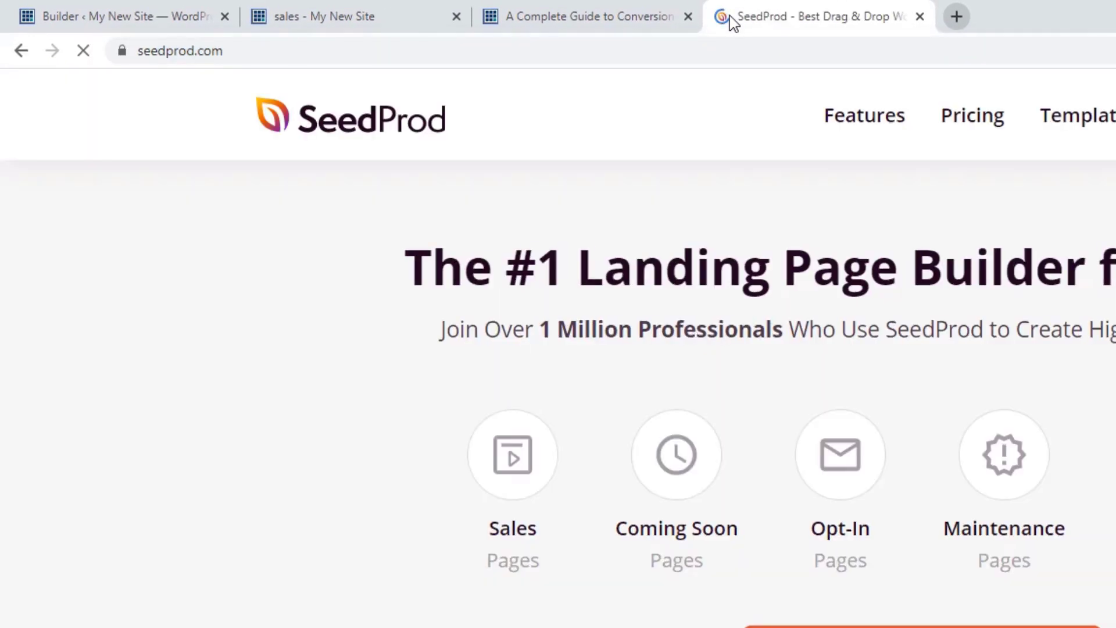